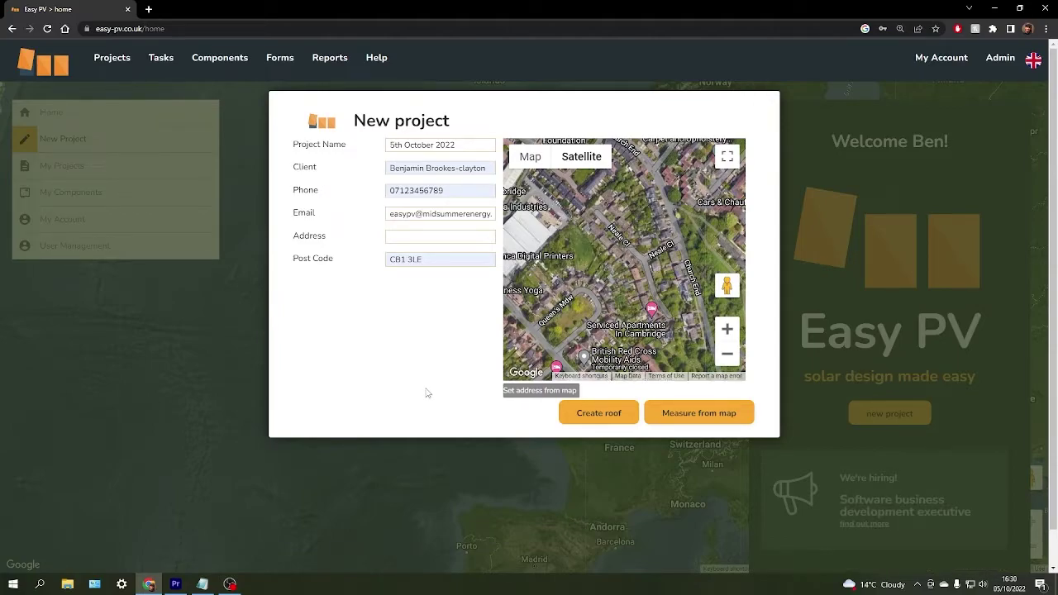
# - Enter the Neale Close address and zoom the satellite map onto the house roof
pyautogui.click(440, 236)
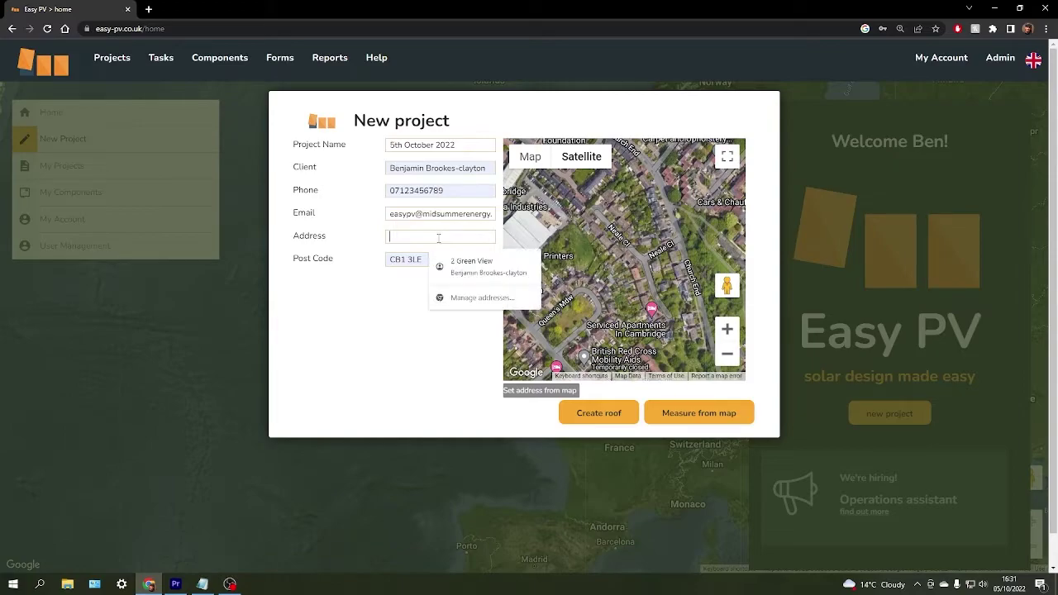
pyautogui.hotkey('ctrl', 'v')
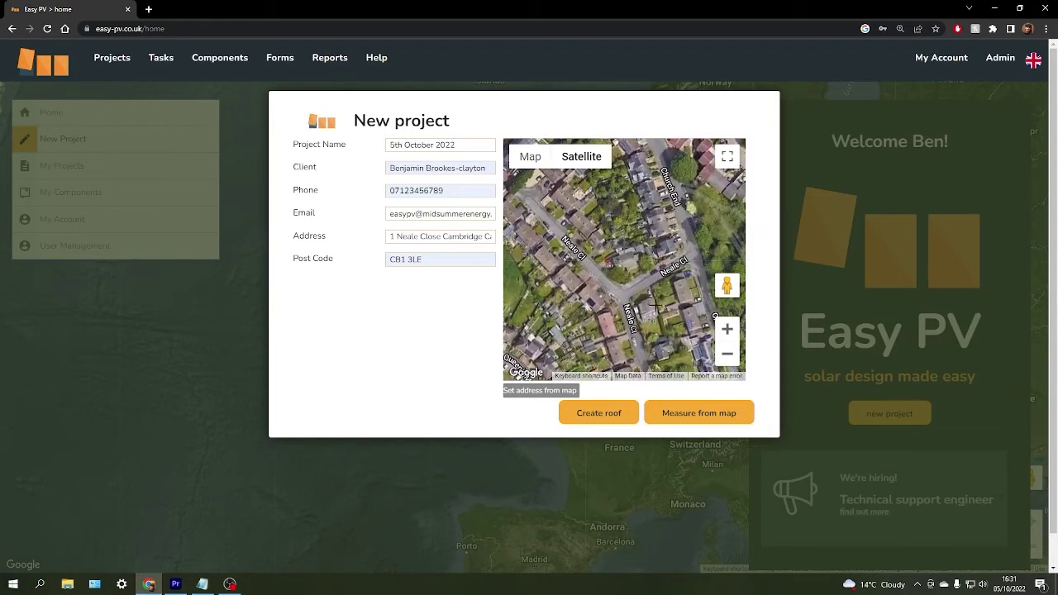
pyautogui.click(728, 329)
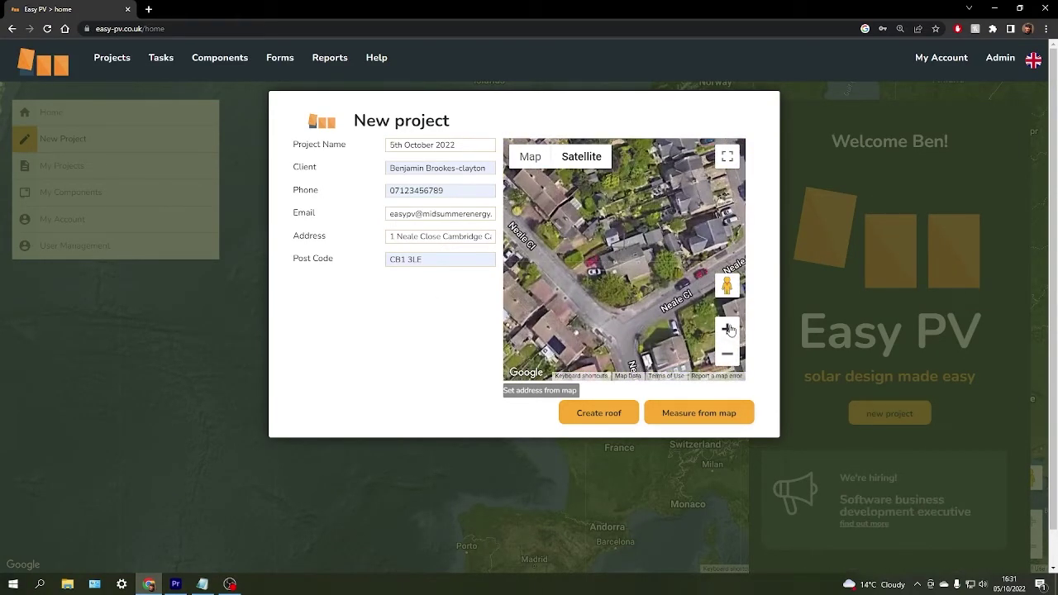
pyautogui.click(728, 329)
pyautogui.click(729, 329)
pyautogui.click(728, 329)
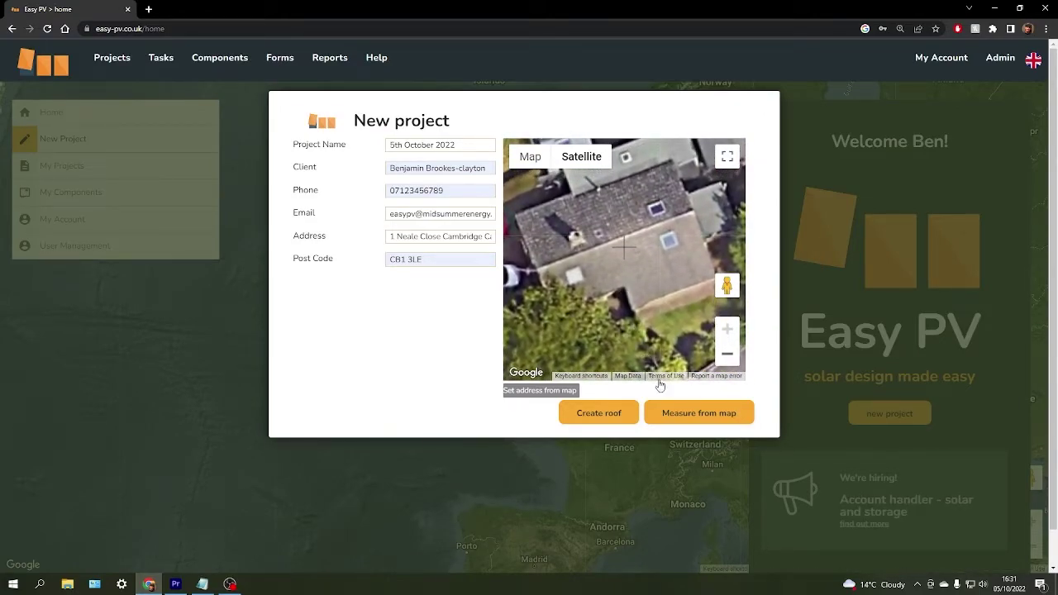
# - Measure from the map and confirm the building location to create the project
pyautogui.click(686, 417)
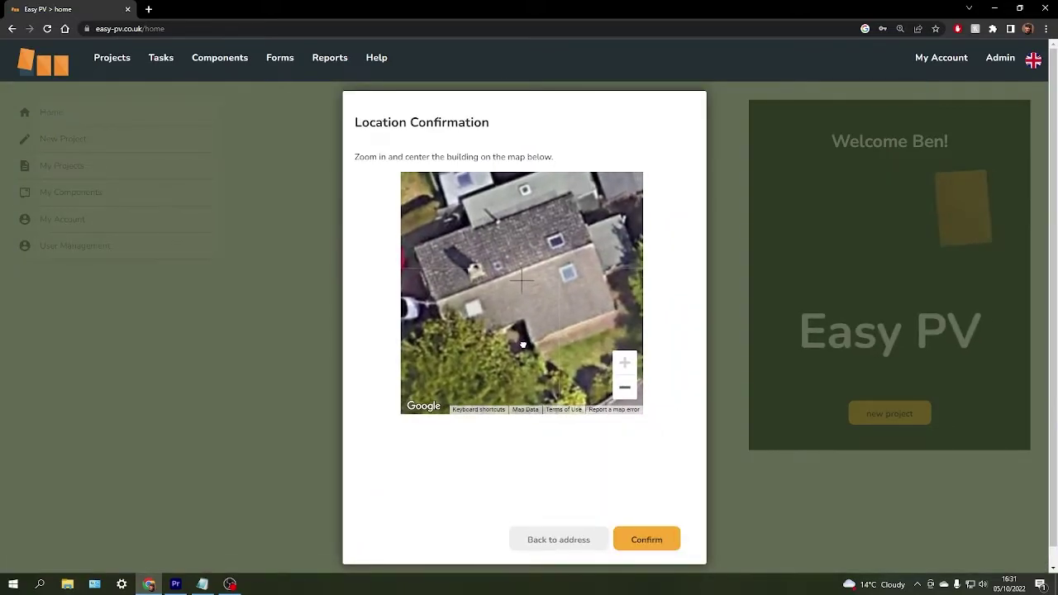
pyautogui.click(643, 539)
pyautogui.scroll(-2, 566, 372)
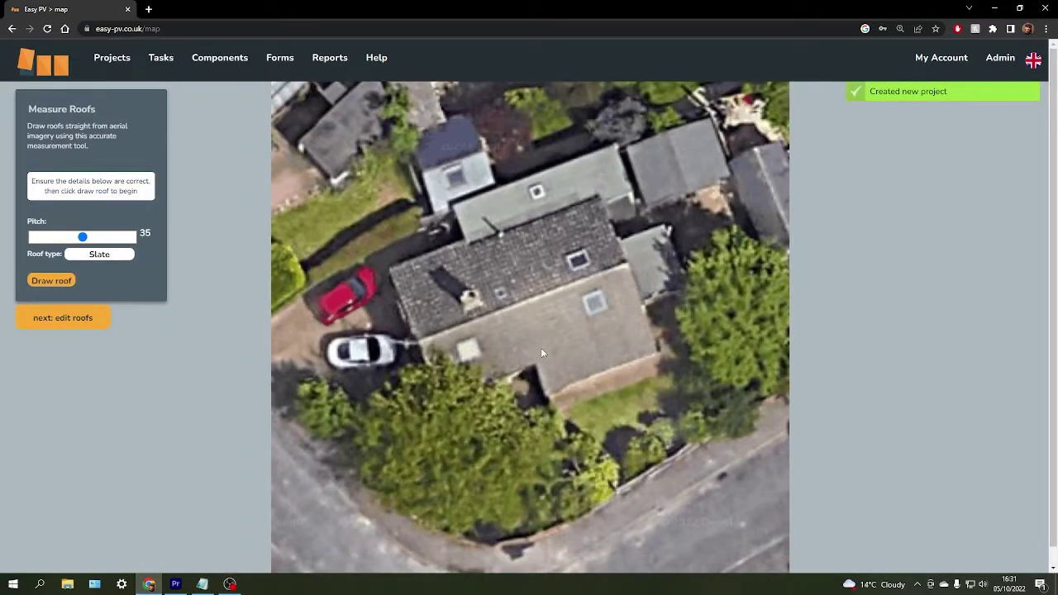
# - Leave the roof pitch at 35 and keep Slate as the roof type
pyautogui.scroll(1, 540, 349)
pyautogui.scroll(-2, 541, 349)
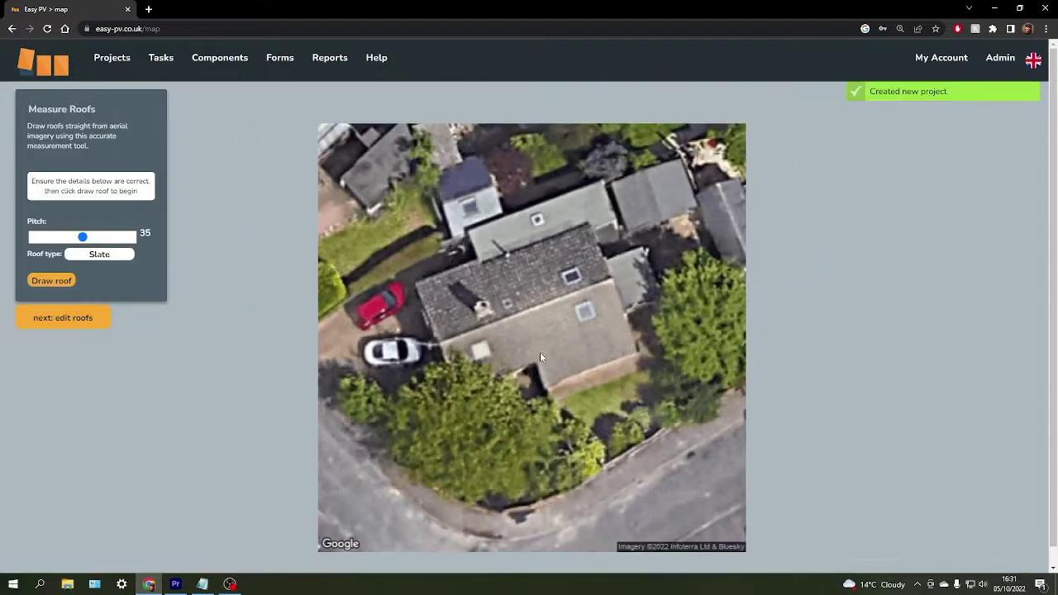
pyautogui.scroll(2, 540, 356)
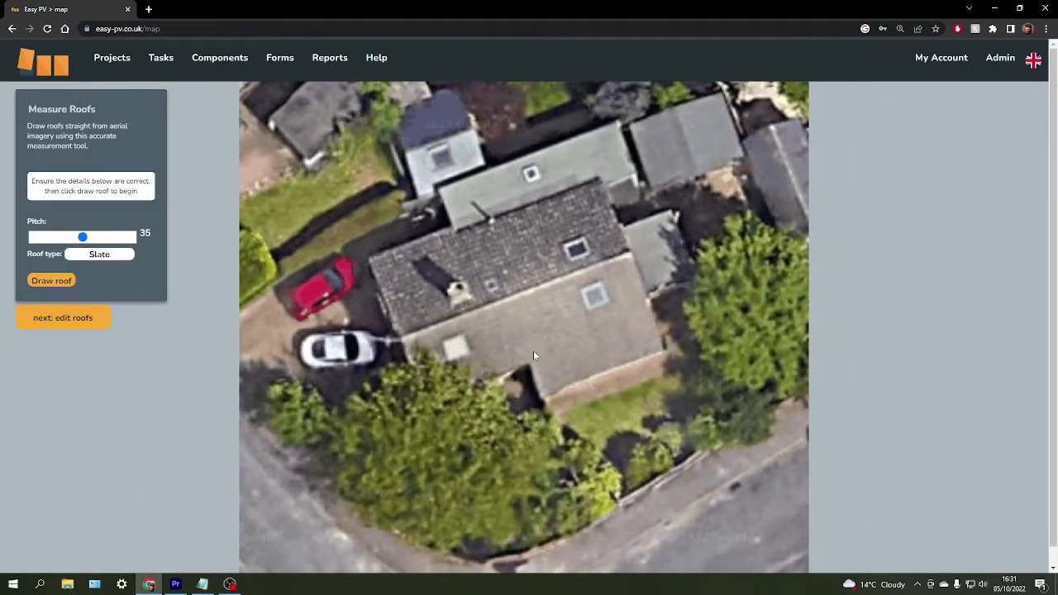
pyautogui.scroll(2, 533, 352)
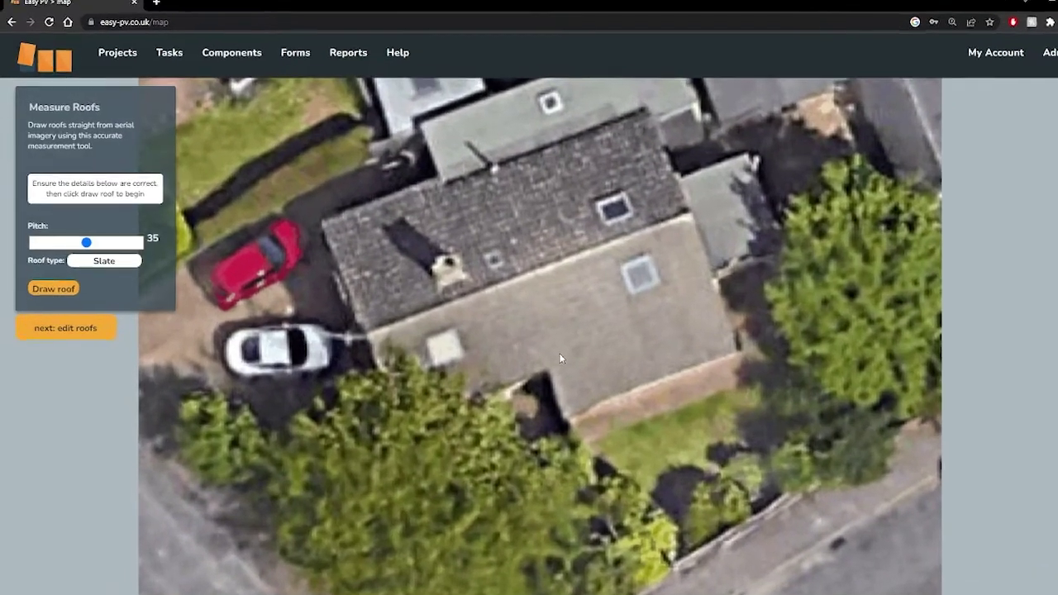
pyautogui.moveTo(86, 245); pyautogui.dragTo(87, 245)
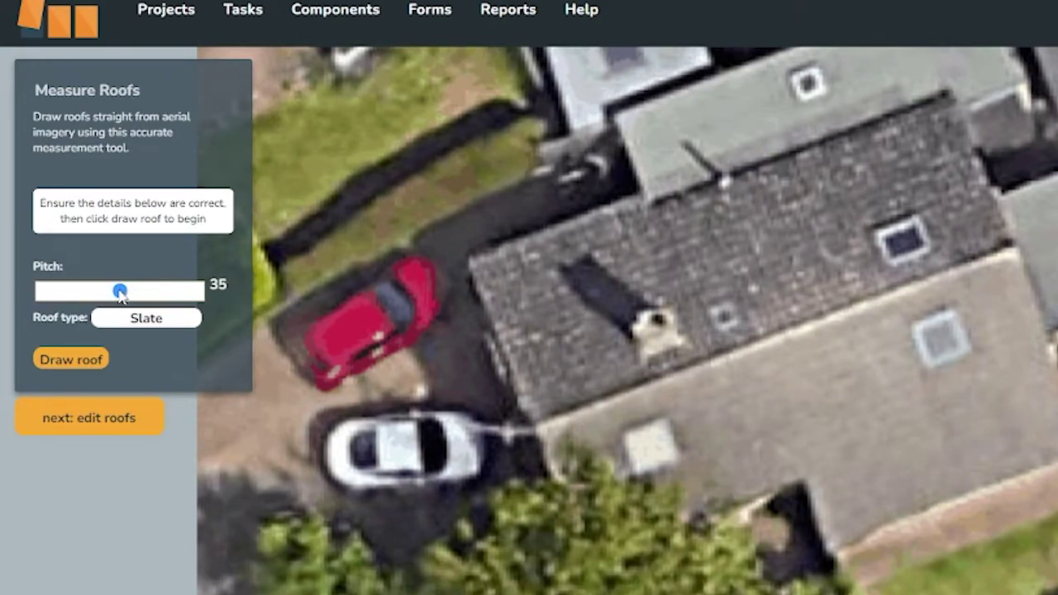
pyautogui.click(129, 321)
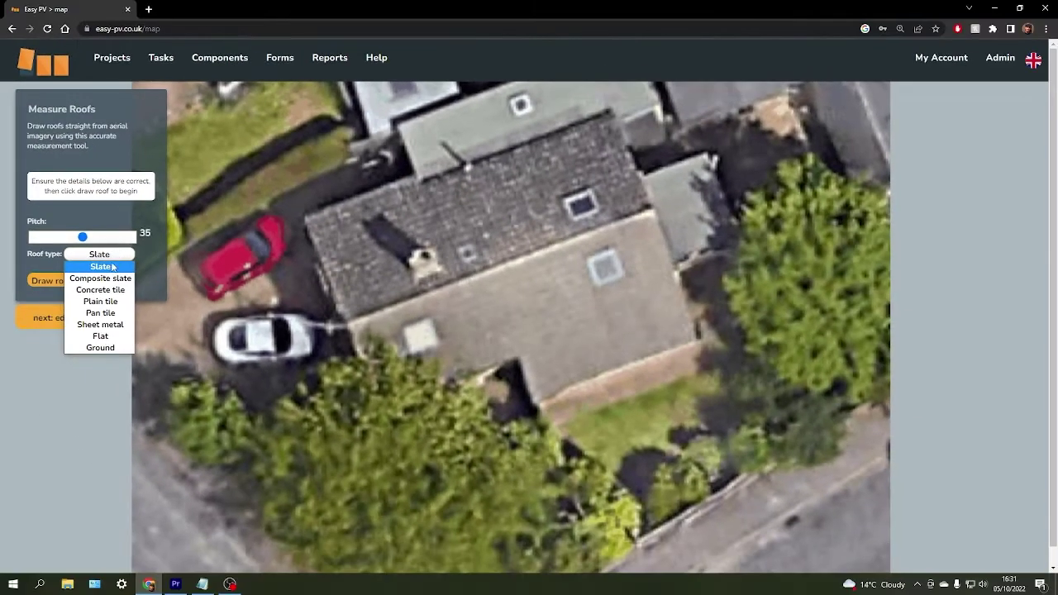
pyautogui.click(113, 267)
pyautogui.scroll(1, 570, 321)
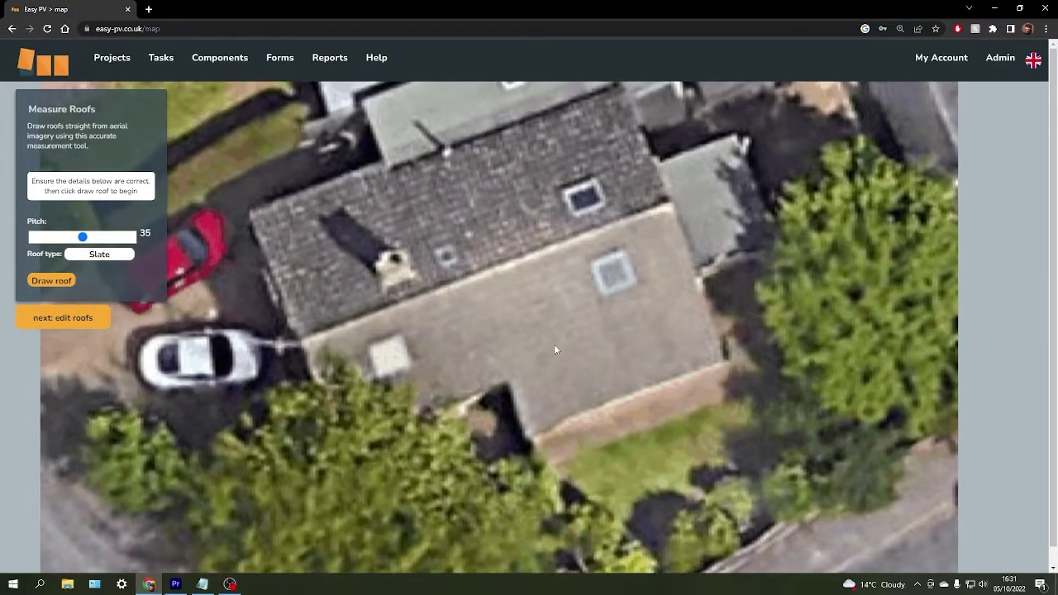
# - Trace the front roof plane from both gutter ends through each corner and the notch, closing the six-sided outline
pyautogui.click(52, 281)
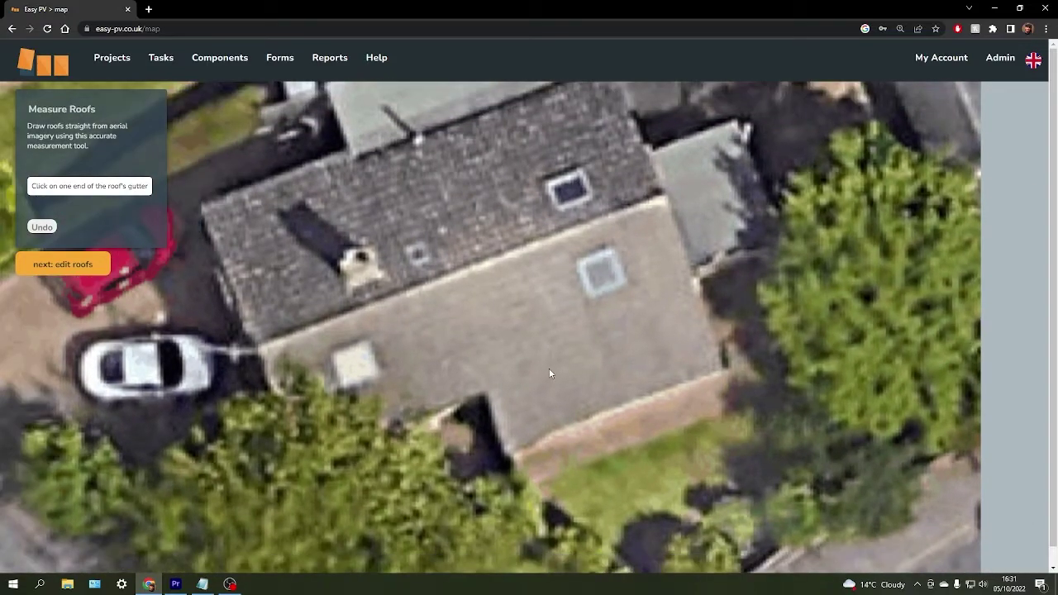
pyautogui.moveTo(549, 374); pyautogui.dragTo(561, 357)
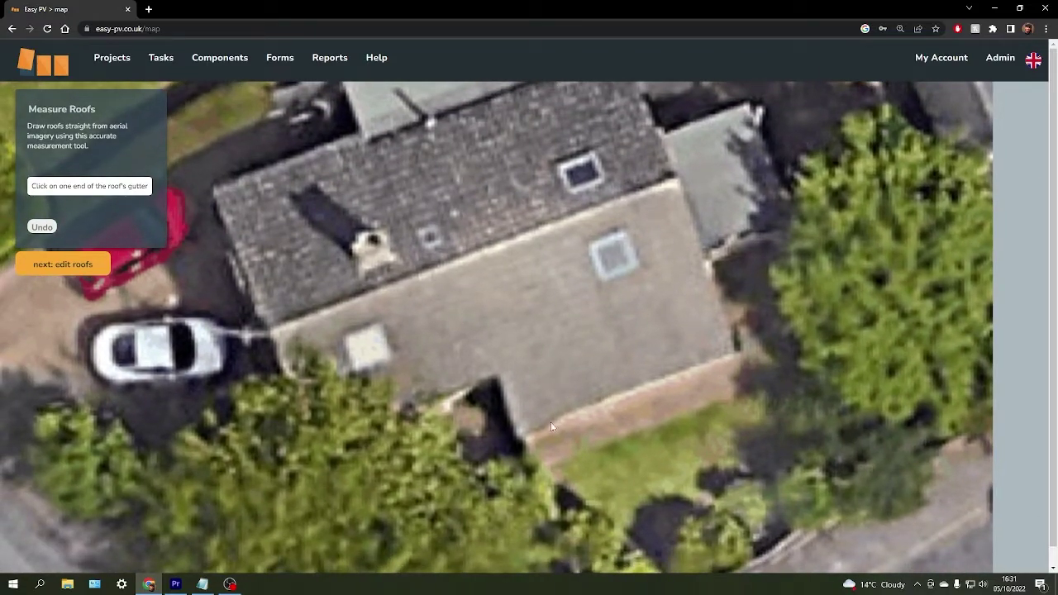
pyautogui.scroll(2, 516, 435)
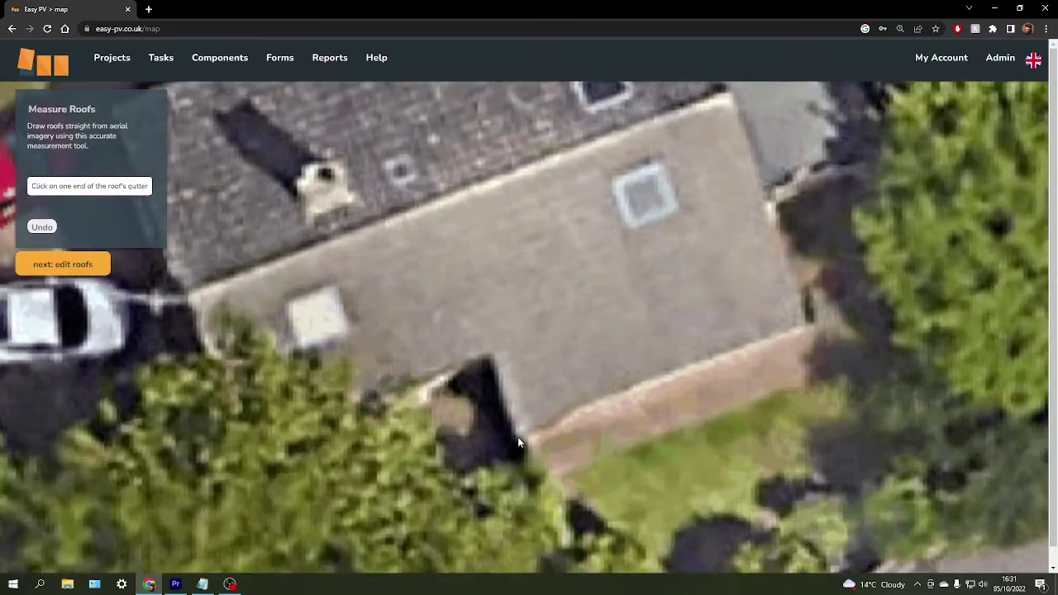
pyautogui.click(519, 437)
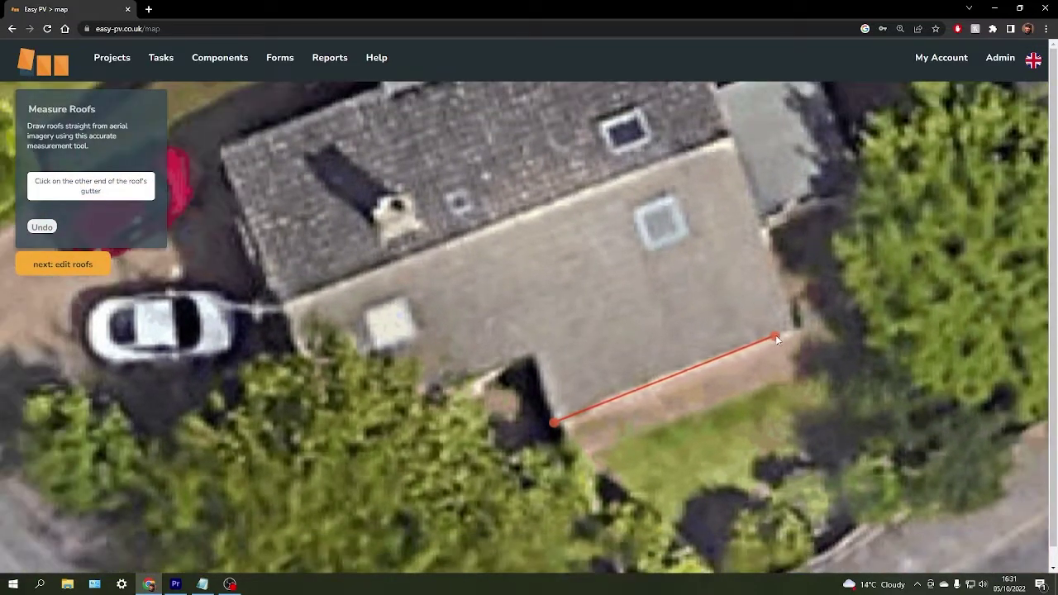
pyautogui.click(796, 329)
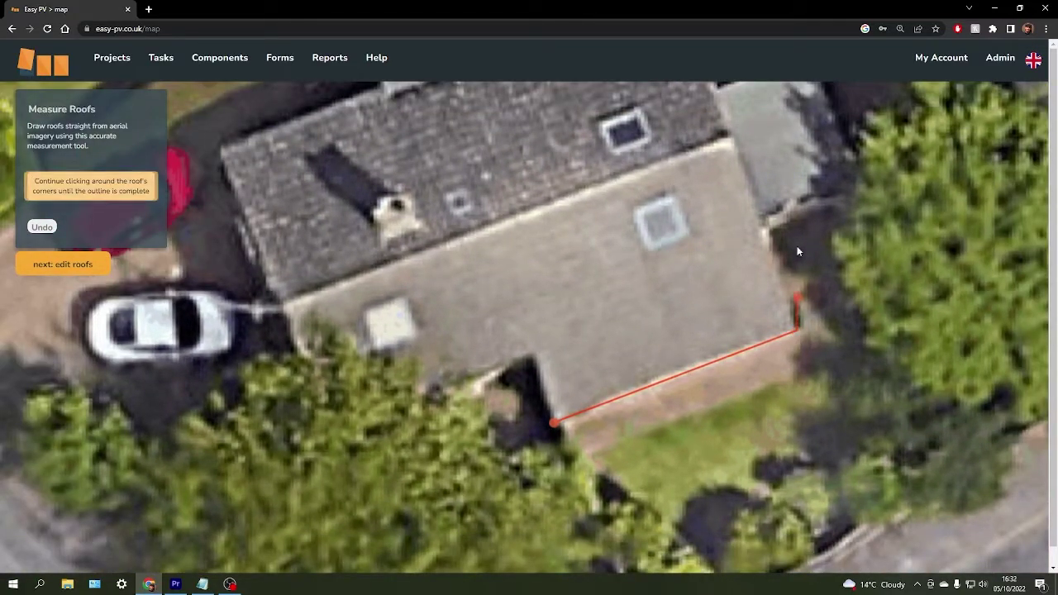
pyautogui.click(731, 139)
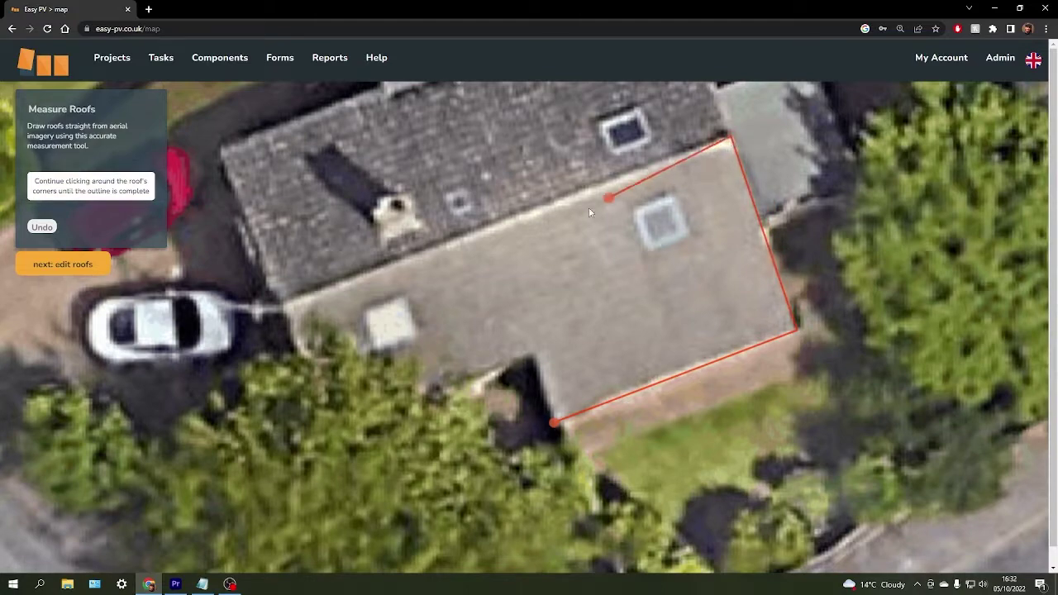
pyautogui.click(397, 261)
pyautogui.click(443, 385)
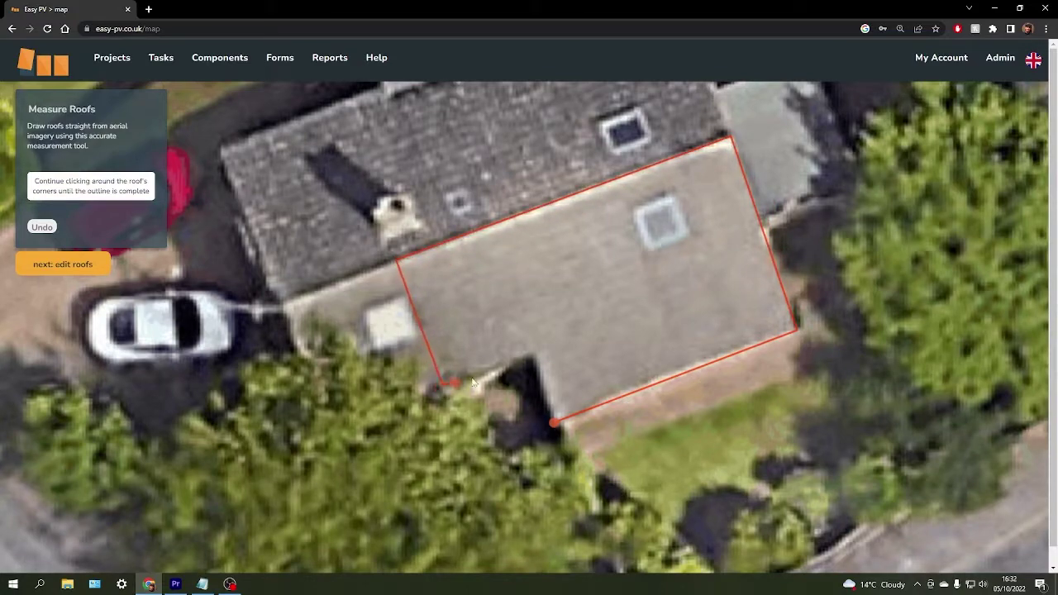
pyautogui.click(533, 353)
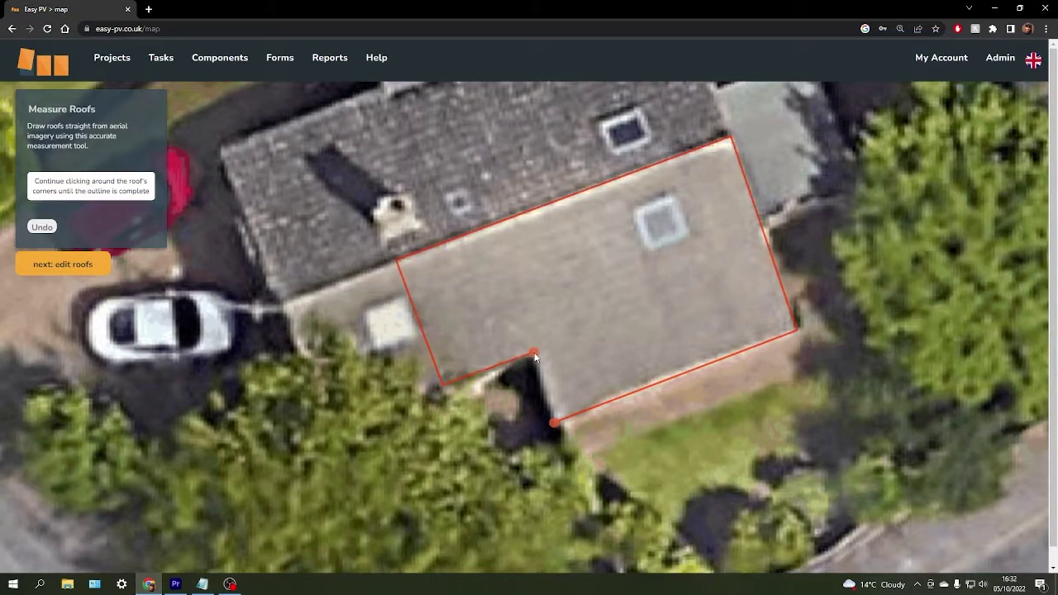
pyautogui.click(553, 422)
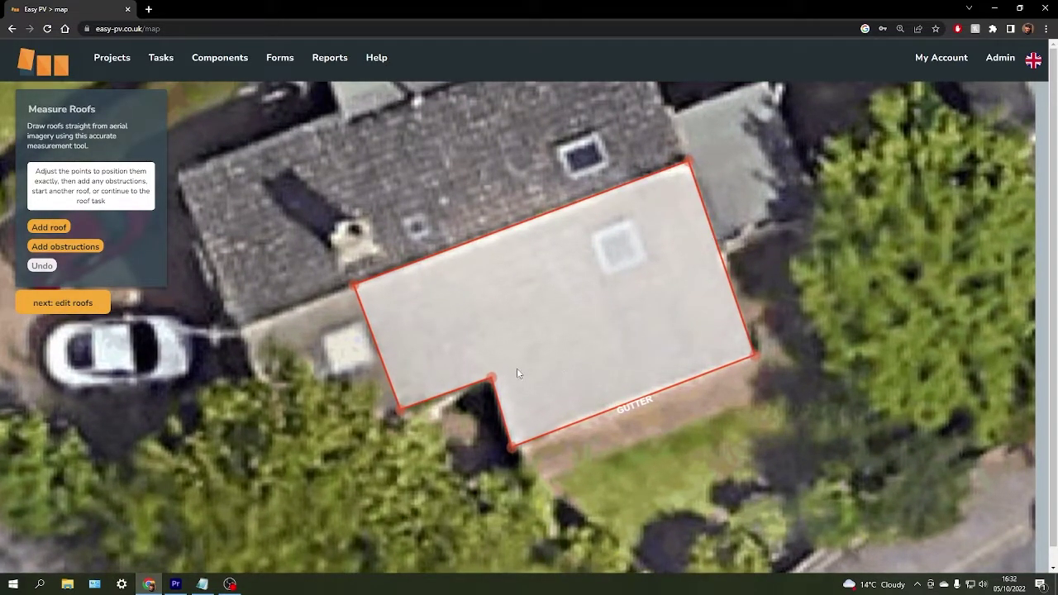
# - Zoom the map in and out to check the traced front roof outline
pyautogui.scroll(1, 482, 373)
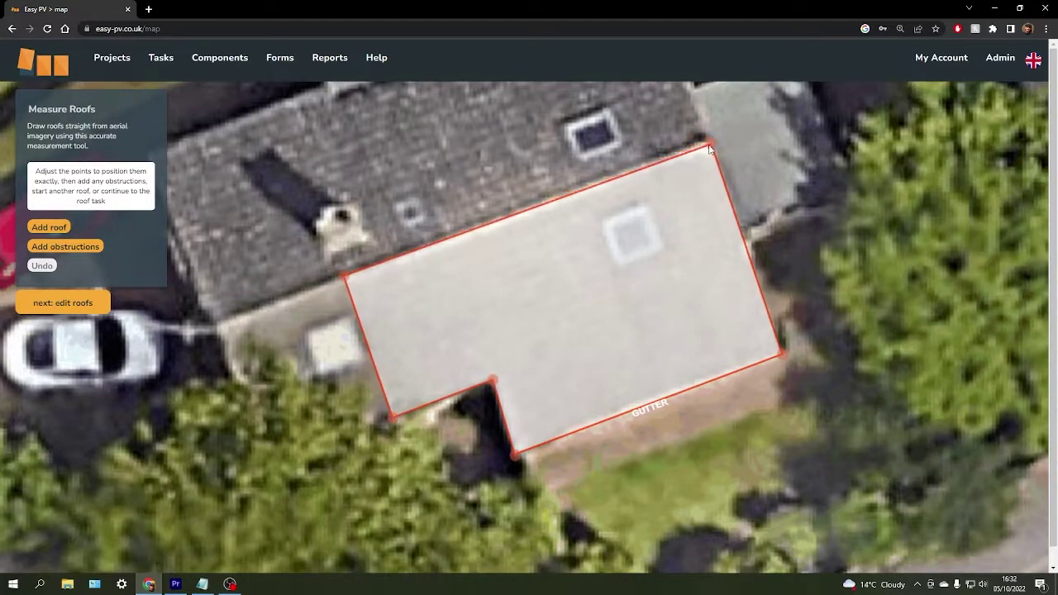
pyautogui.scroll(-1, 607, 270)
pyautogui.scroll(1, 603, 272)
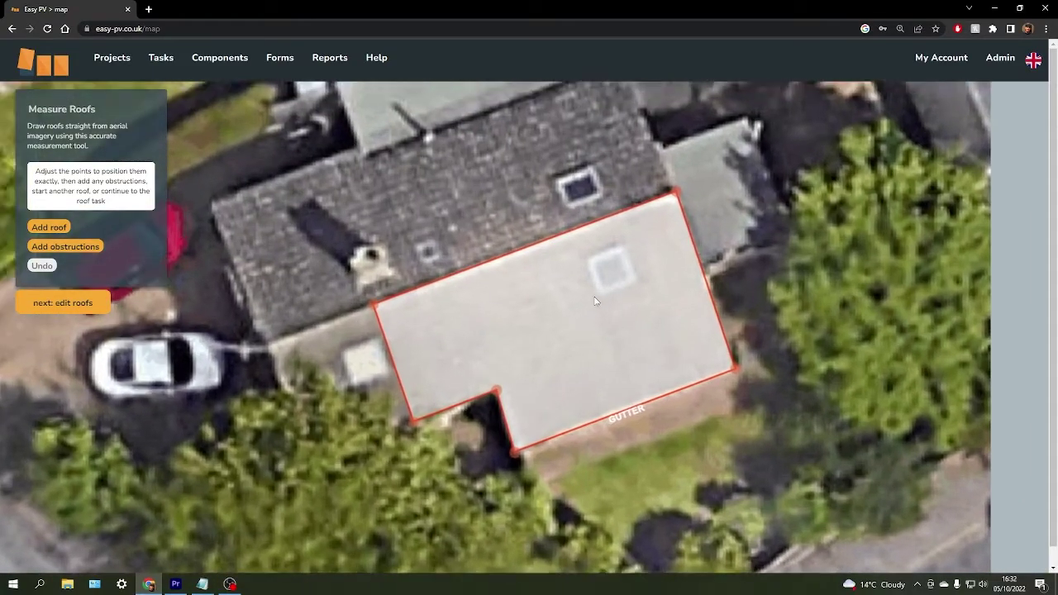
pyautogui.scroll(1, 618, 258)
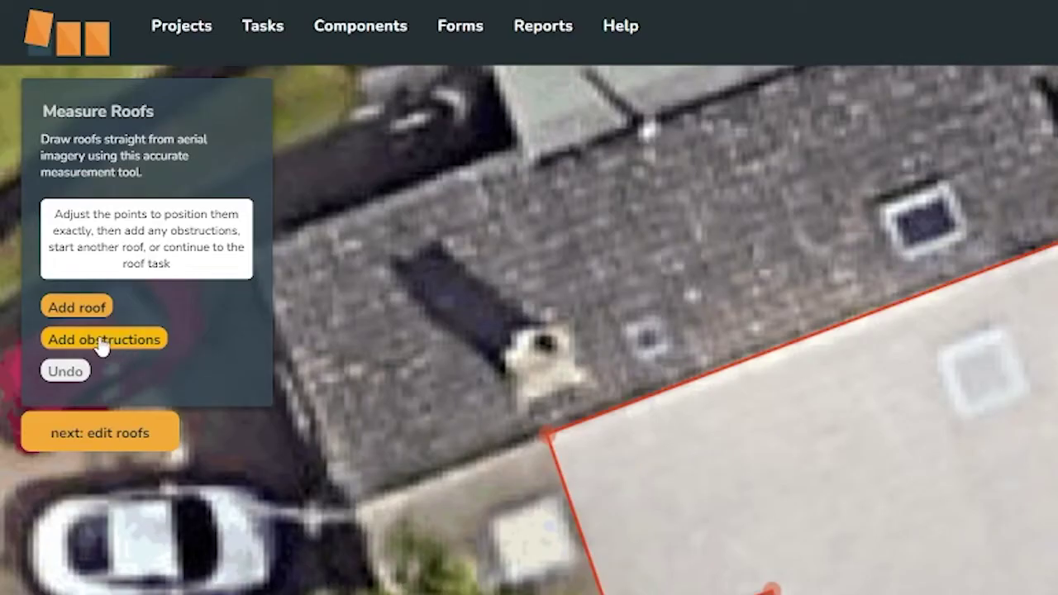
# - Add a roof light obstruction by marking two opposite corners of the skylight
pyautogui.click(62, 249)
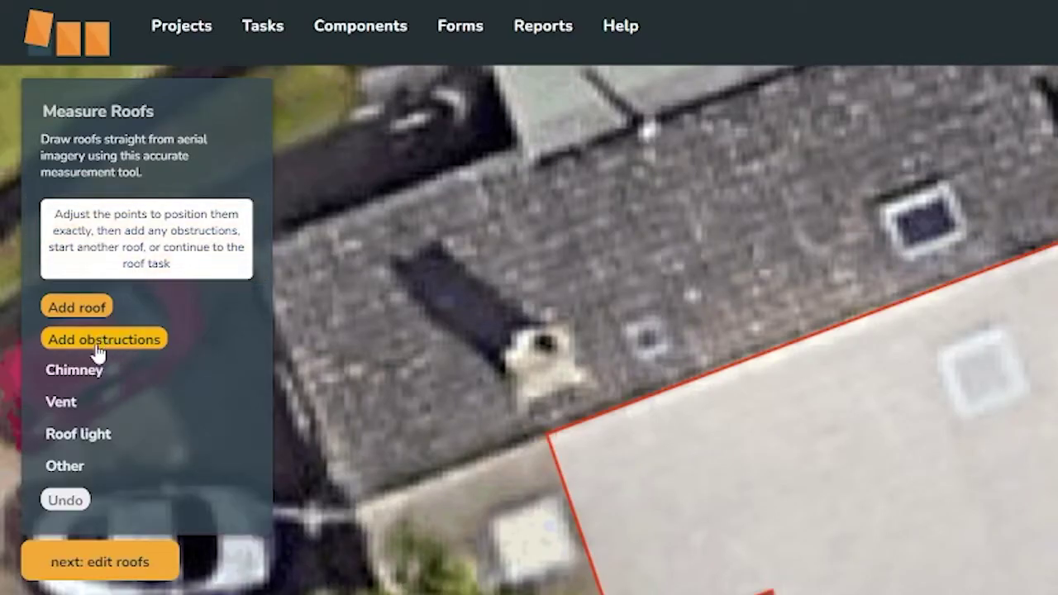
pyautogui.click(78, 434)
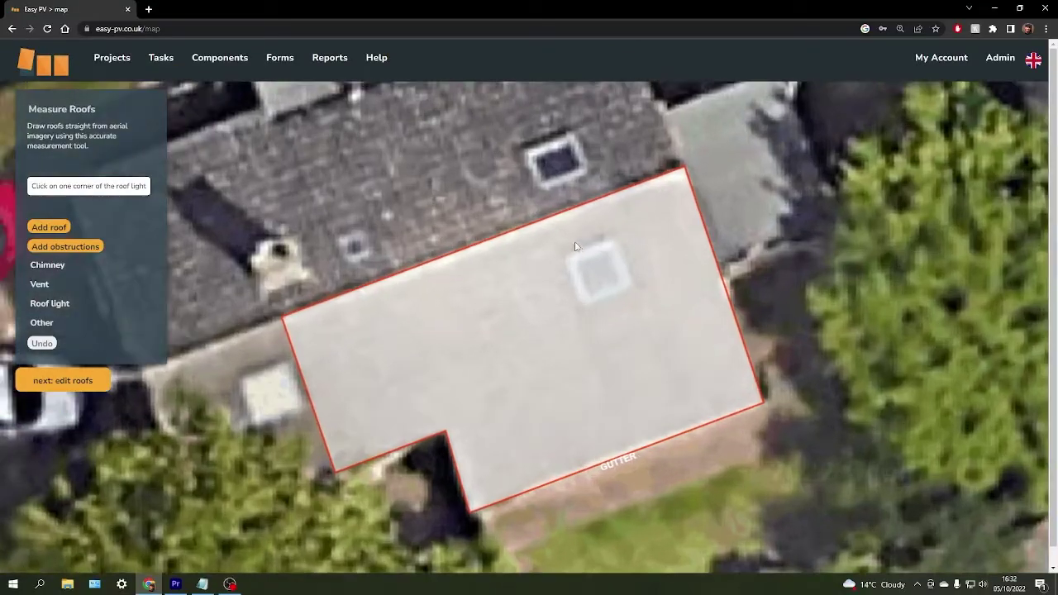
pyautogui.scroll(1, 576, 246)
pyautogui.click(560, 253)
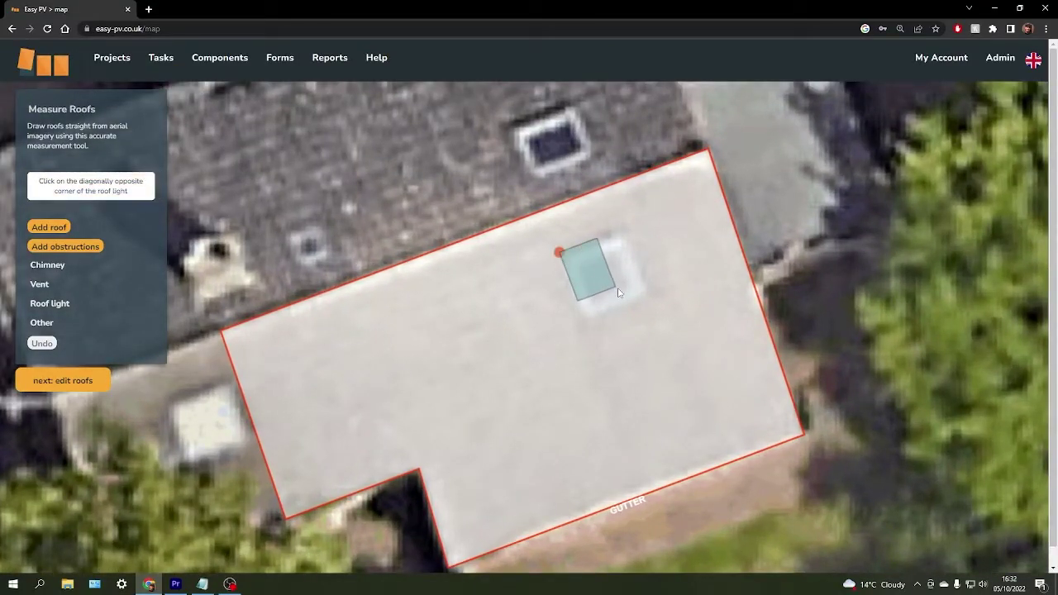
pyautogui.click(656, 302)
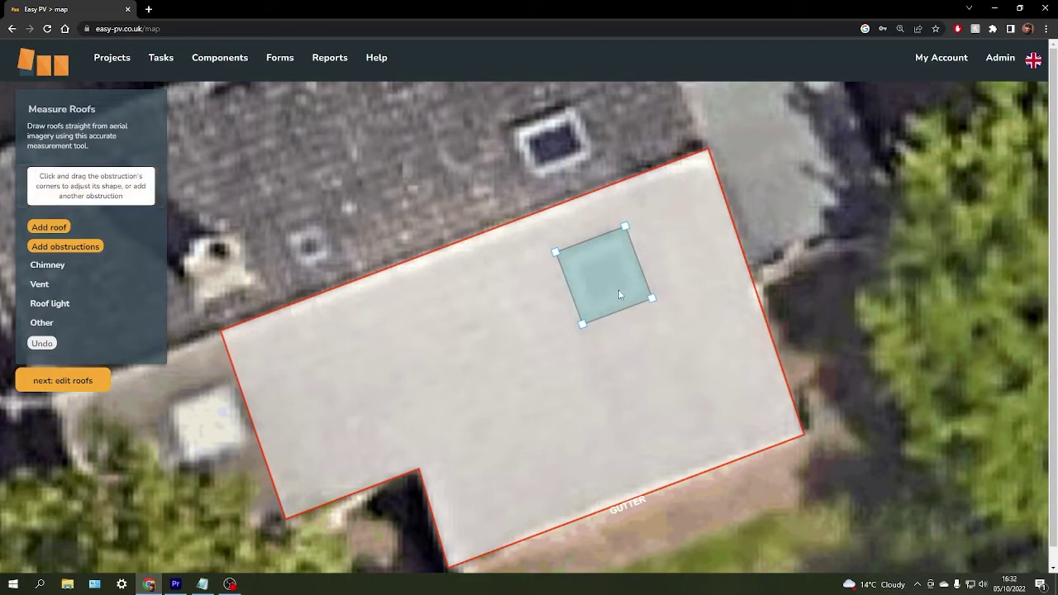
pyautogui.scroll(-1, 618, 310)
pyautogui.scroll(-2, 528, 326)
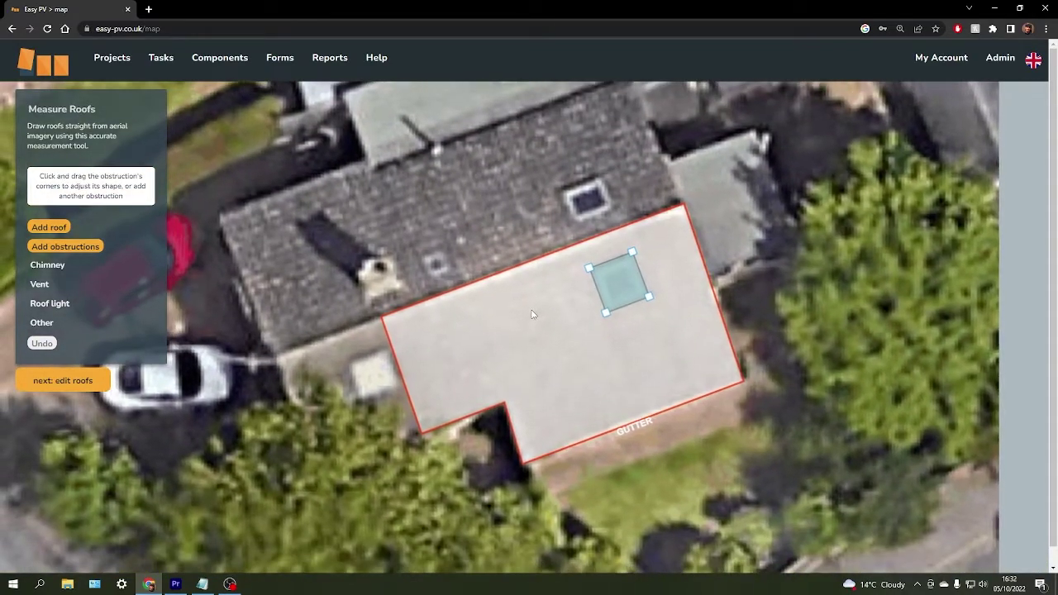
pyautogui.scroll(-1, 532, 334)
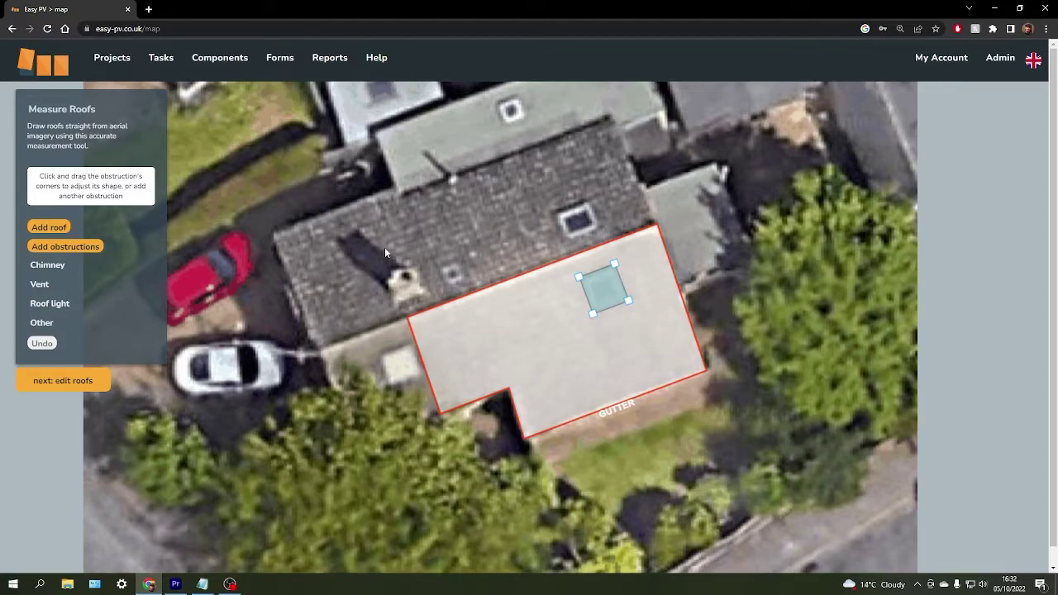
pyautogui.moveTo(266, 235); pyautogui.dragTo(262, 260)
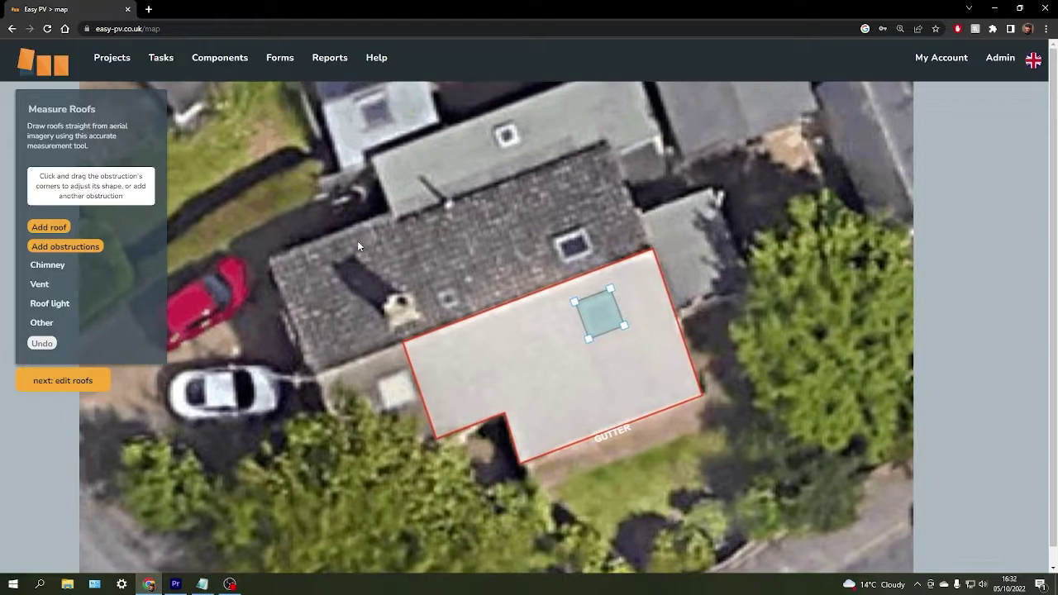
# - Add a second roof, keeping Slate as the roof type, and start drawing it
pyautogui.click(59, 229)
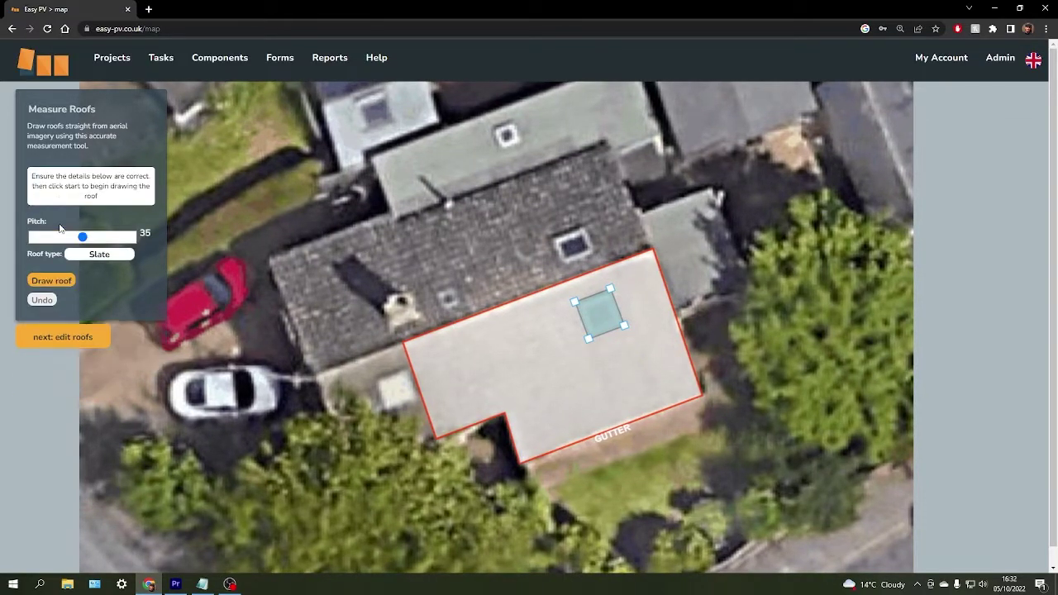
pyautogui.moveTo(424, 263)
pyautogui.mouseDown()
pyautogui.moveTo(443, 261)
pyautogui.moveTo(441, 277)
pyautogui.mouseUp()
pyautogui.scroll(1, 503, 266)
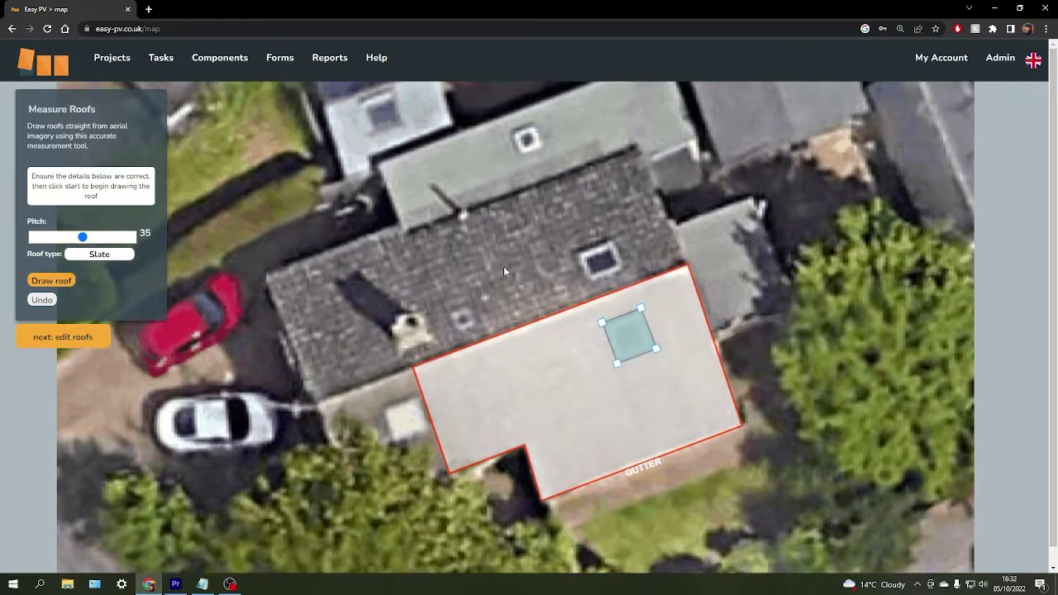
pyautogui.click(93, 256)
pyautogui.click(92, 261)
pyautogui.click(61, 283)
# - Outline the rear slate section from its gutter ends through two corners, closing the four-sided shape
pyautogui.scroll(2, 507, 218)
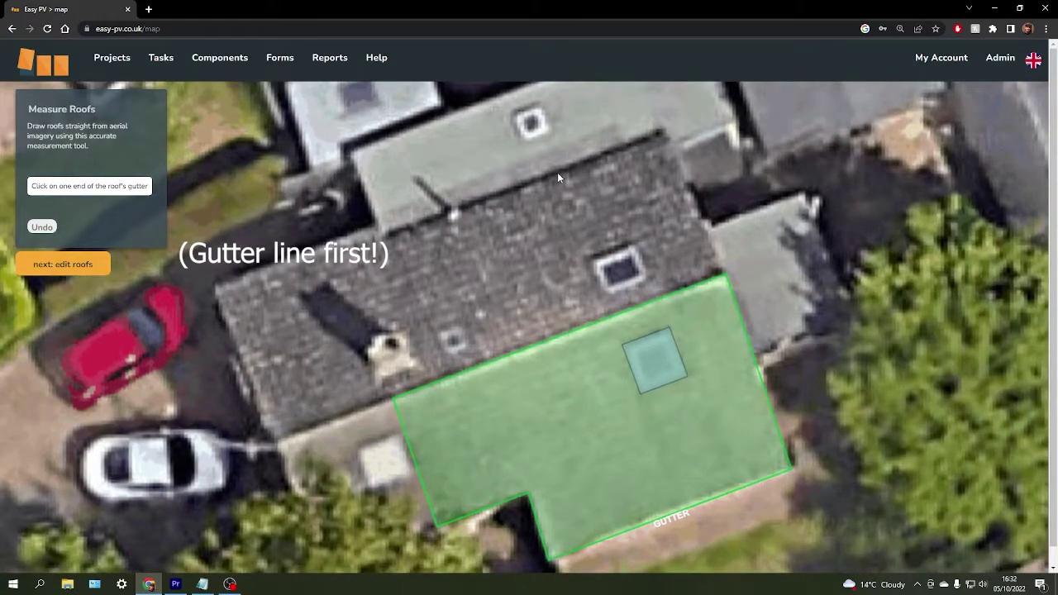
pyautogui.click(557, 172)
pyautogui.click(395, 236)
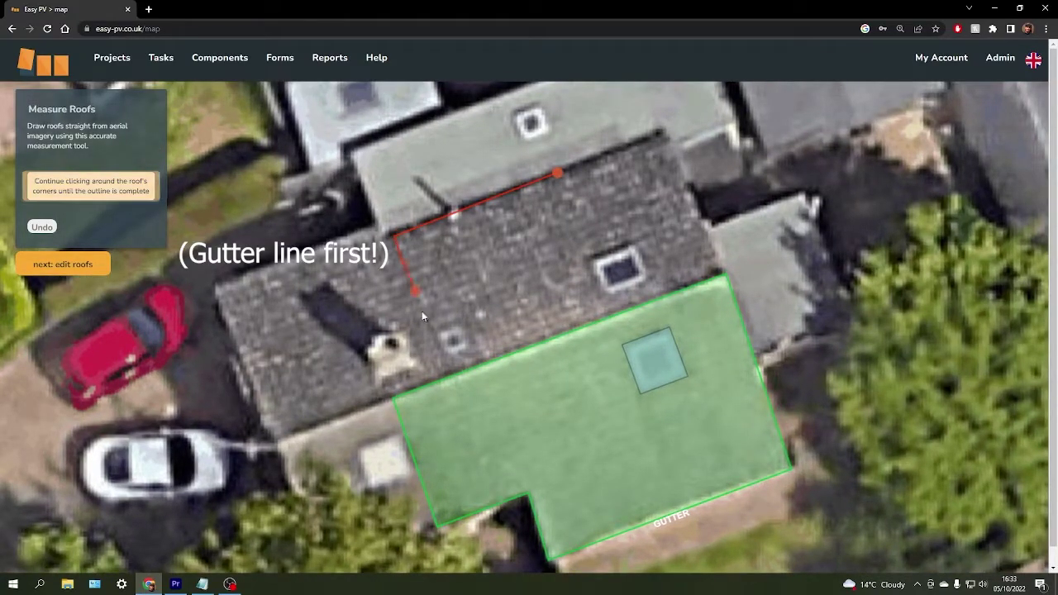
pyautogui.click(443, 376)
pyautogui.click(614, 314)
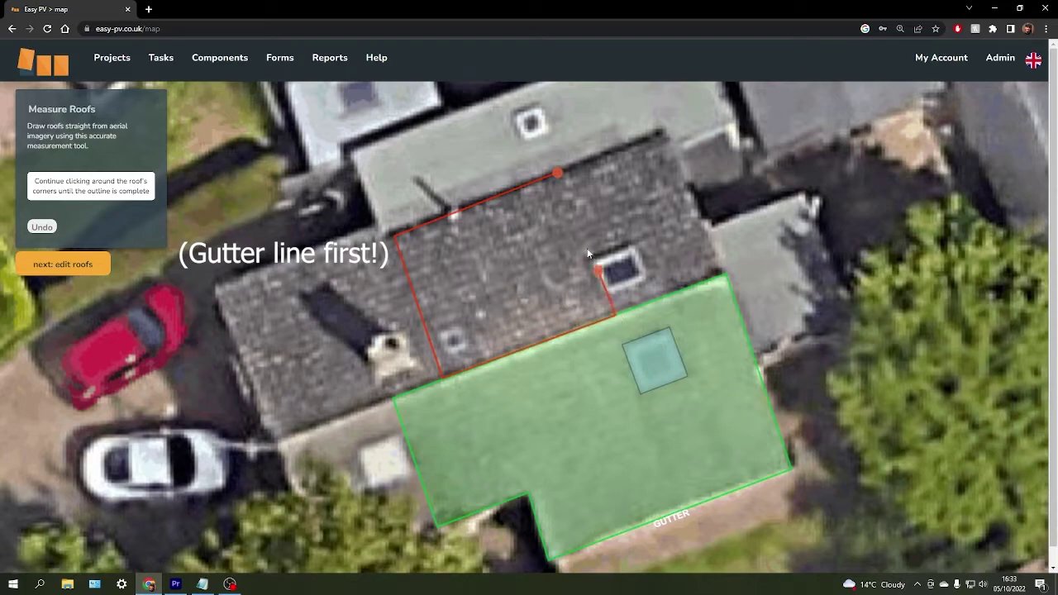
pyautogui.click(557, 173)
pyautogui.scroll(-2, 460, 376)
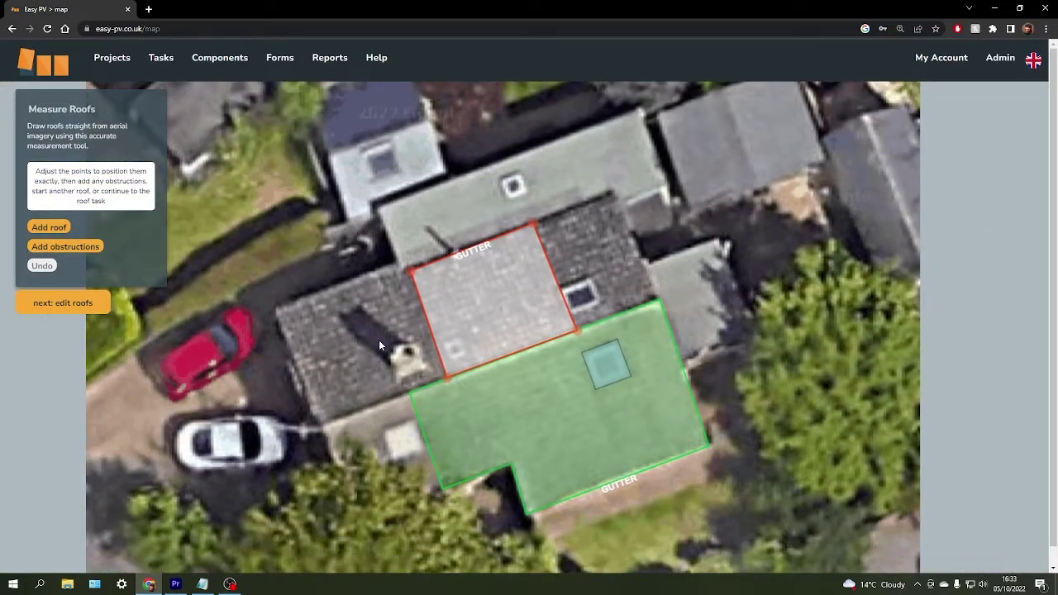
pyautogui.moveTo(380, 341); pyautogui.dragTo(372, 316)
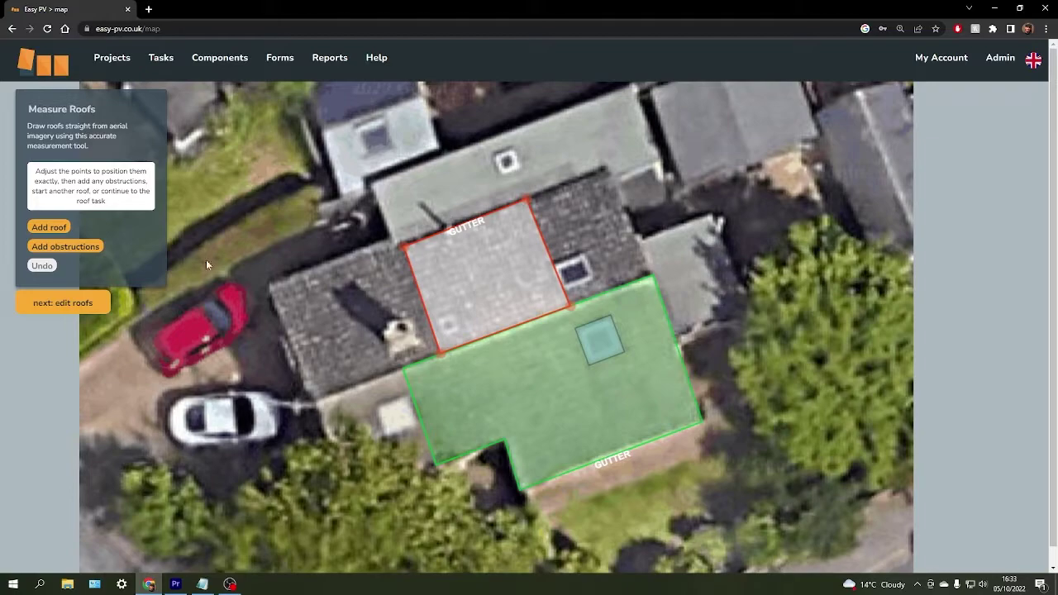
# - In the roof editor, select the L-shaped roof and move its inner corner left to straighten the edge
pyautogui.click(72, 304)
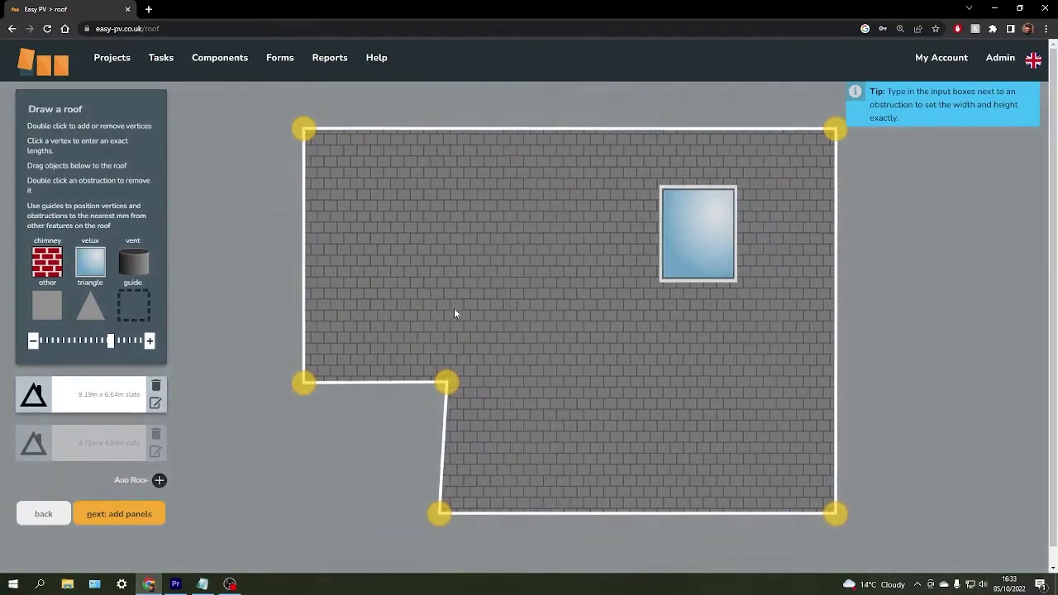
pyautogui.click(91, 443)
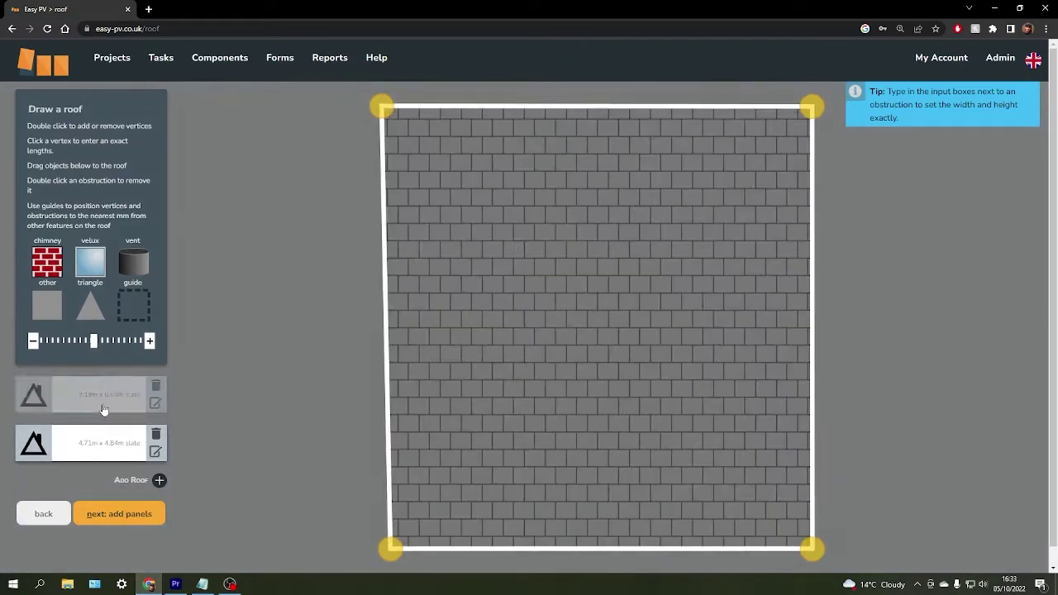
pyautogui.click(102, 401)
pyautogui.click(97, 443)
pyautogui.click(103, 402)
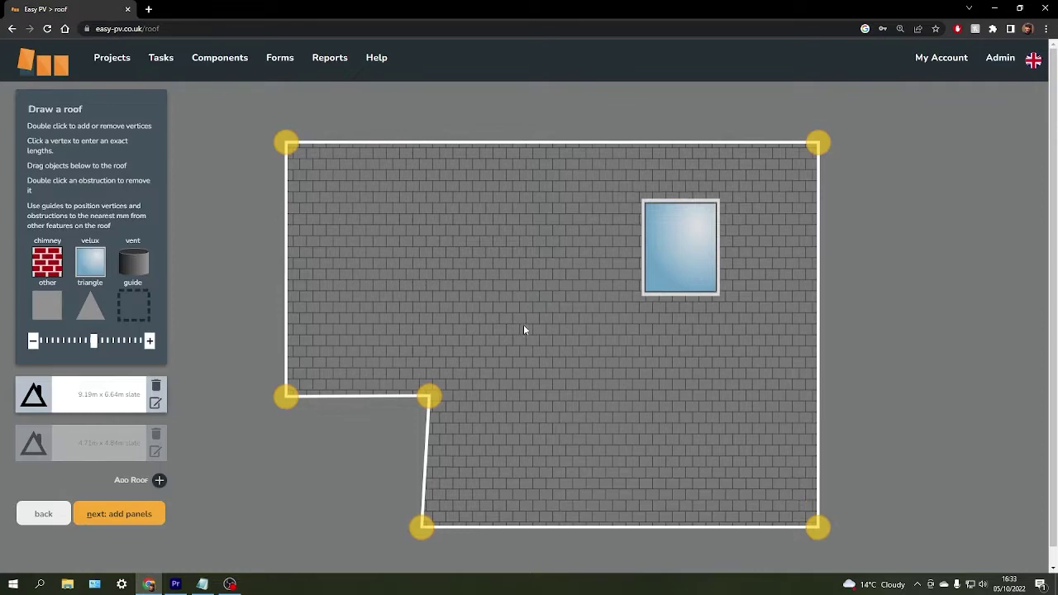
pyautogui.click(440, 382)
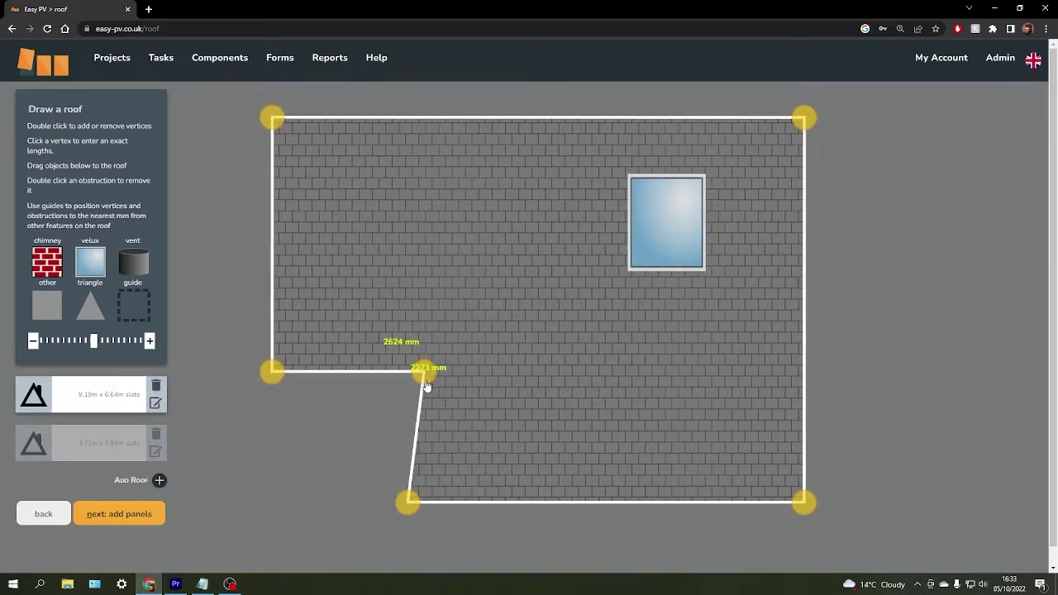
pyautogui.moveTo(427, 386); pyautogui.dragTo(413, 386)
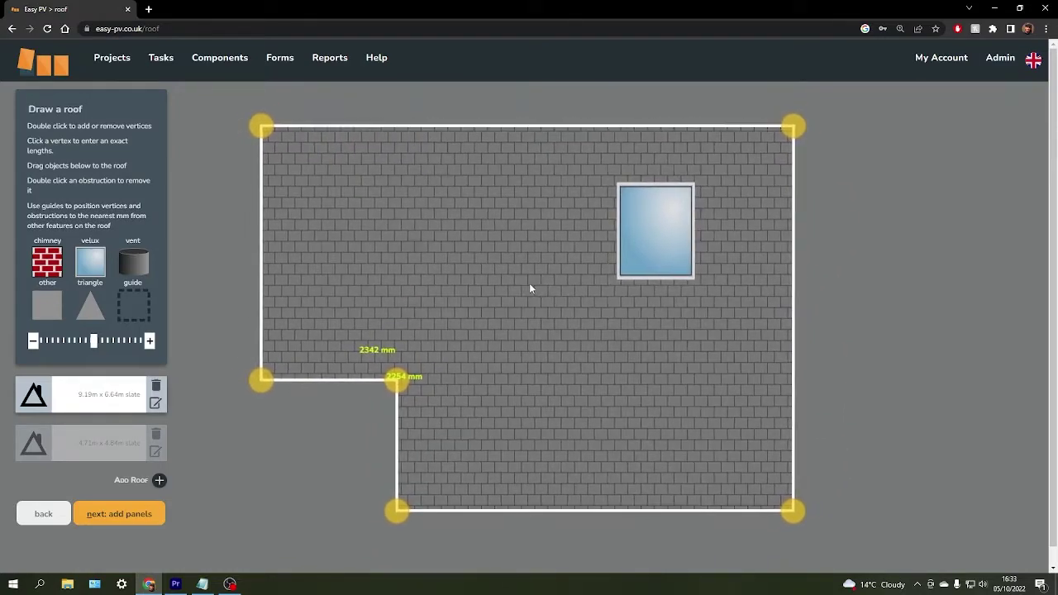
# - Check the edge lengths at each corner of the L-shaped roof, including the 6638 mm edge
pyautogui.click(276, 138)
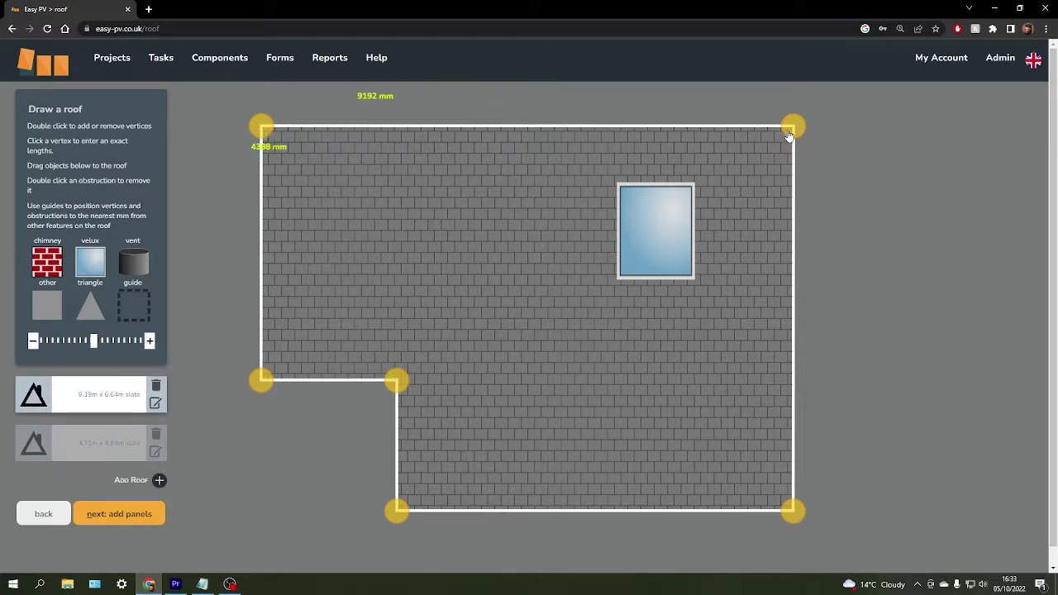
pyautogui.click(789, 135)
pyautogui.click(787, 512)
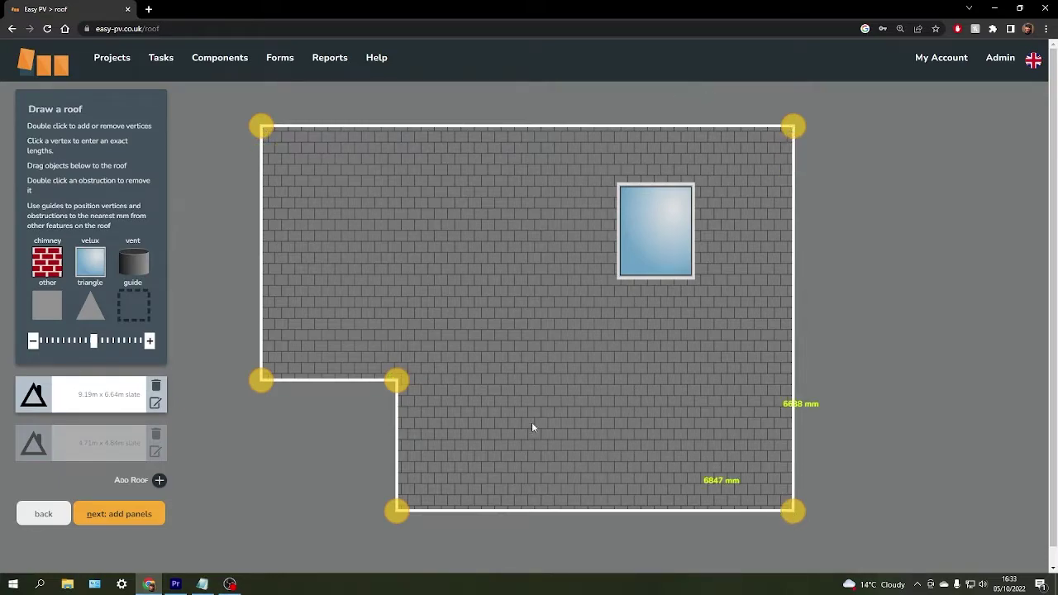
pyautogui.click(715, 484)
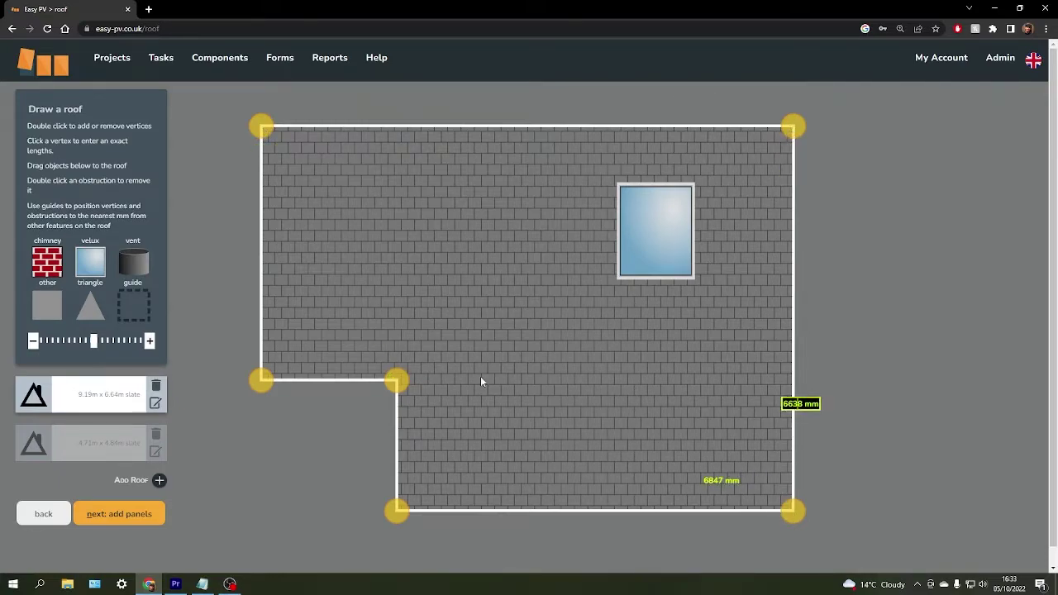
pyautogui.click(397, 379)
pyautogui.click(397, 514)
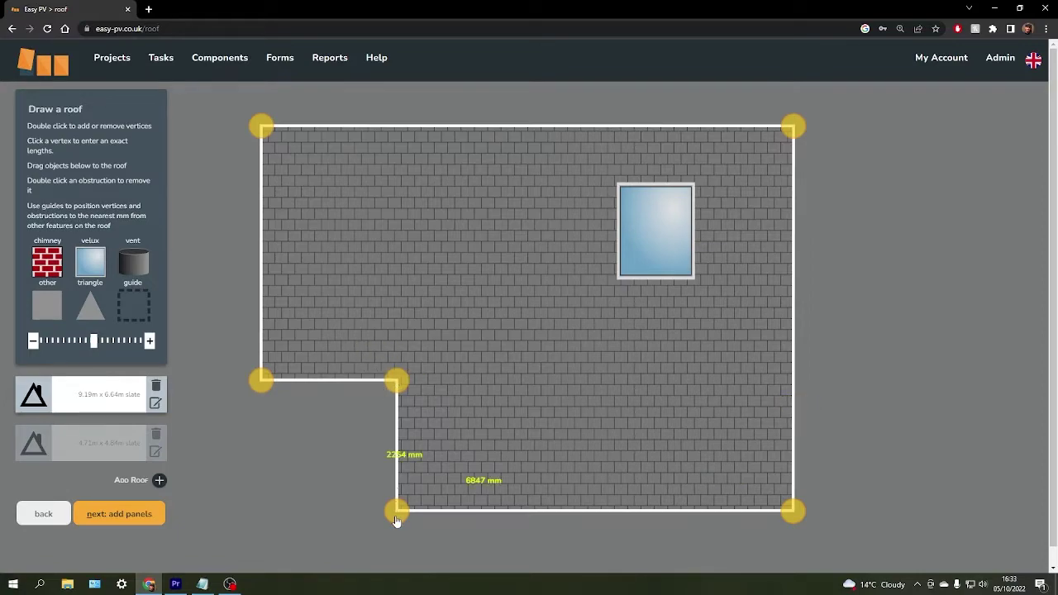
# - Review the roof light's width and height, leaving both unchanged
pyautogui.click(666, 240)
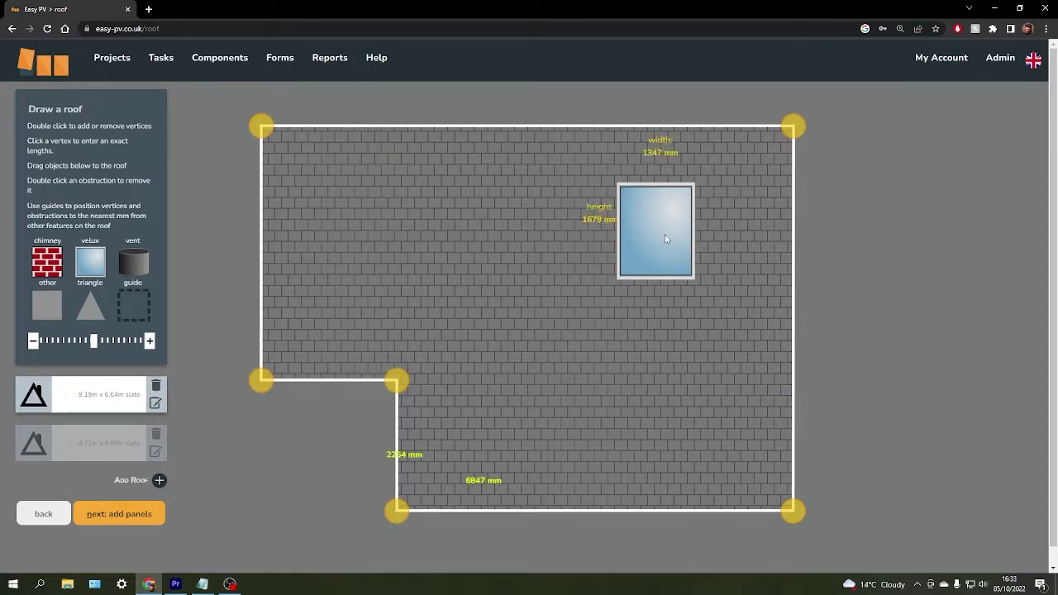
pyautogui.click(660, 152)
pyautogui.click(594, 219)
pyautogui.click(467, 258)
pyautogui.moveTo(460, 268); pyautogui.dragTo(465, 274)
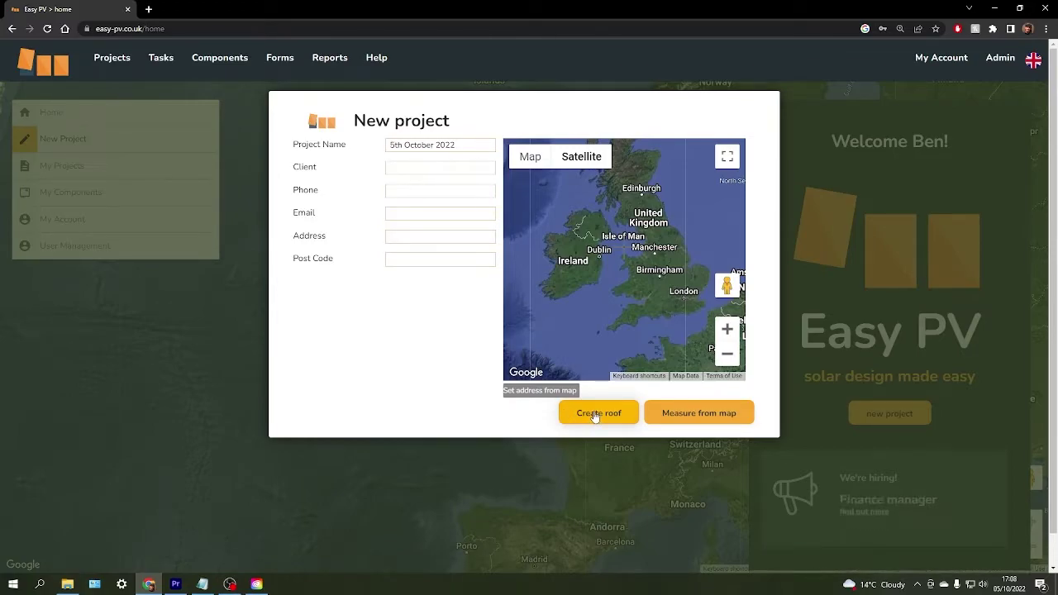
# - Create Roof 1 as a Slate roof, 10 m wide, 5 m high, 35° pitch, −45° orientation
pyautogui.click(593, 416)
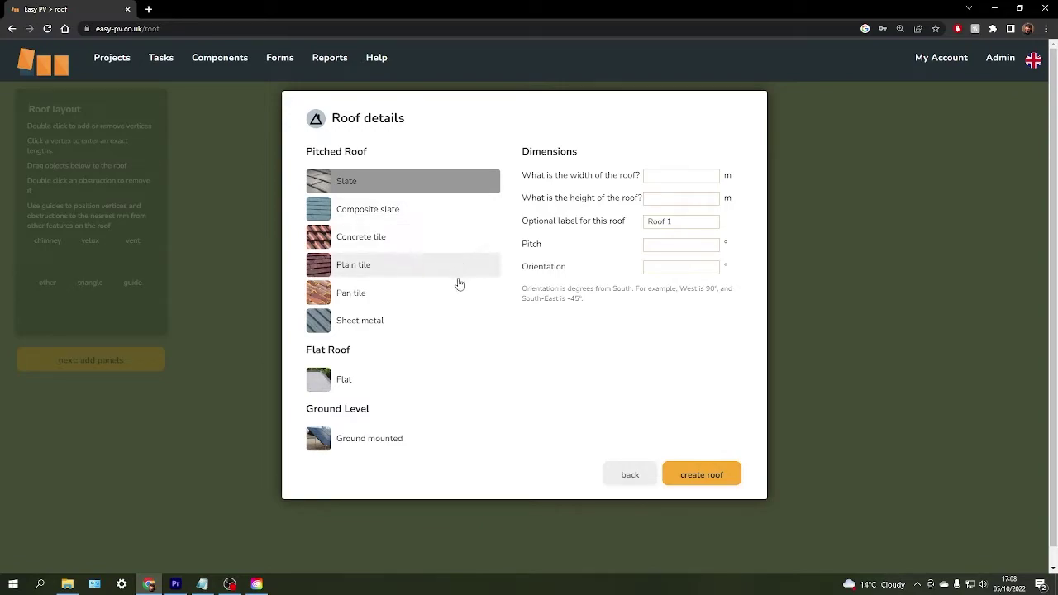
pyautogui.click(675, 176)
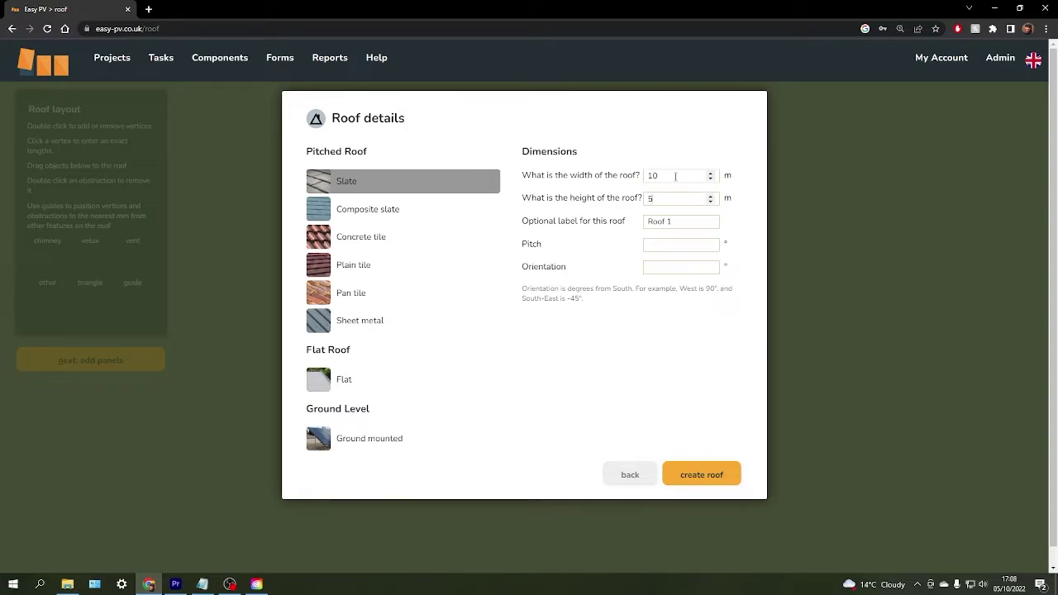
pyautogui.press('Tab')
pyautogui.click(636, 338)
pyautogui.write('35')
pyautogui.write('-45')
pyautogui.click(691, 474)
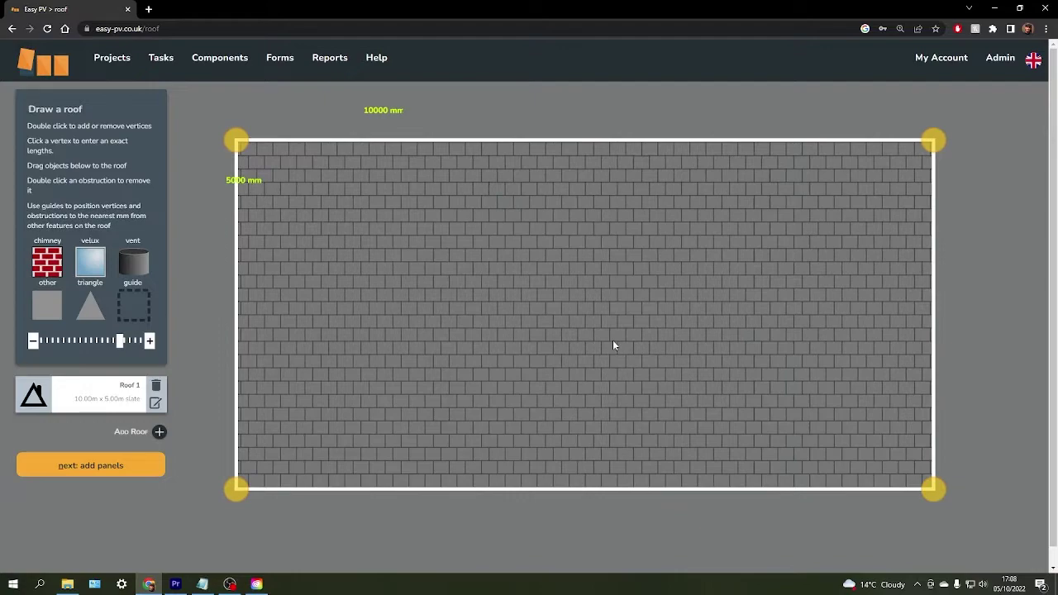
# - Remove the top-right vertex, raise the top-left corner, and pull a new corner out to the top-right
pyautogui.scroll(-1, 610, 350)
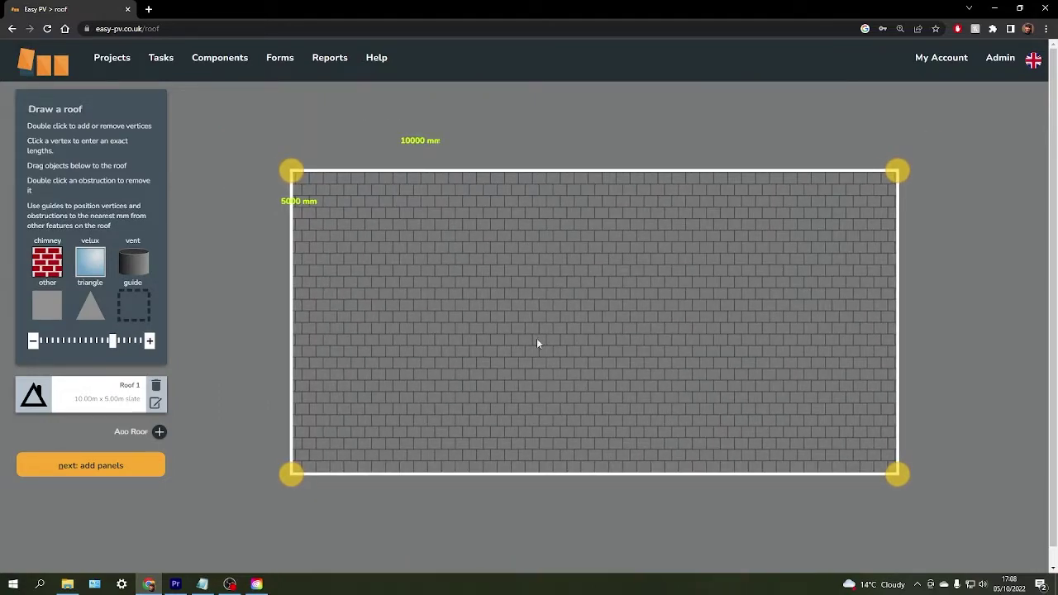
pyautogui.scroll(-1, 502, 338)
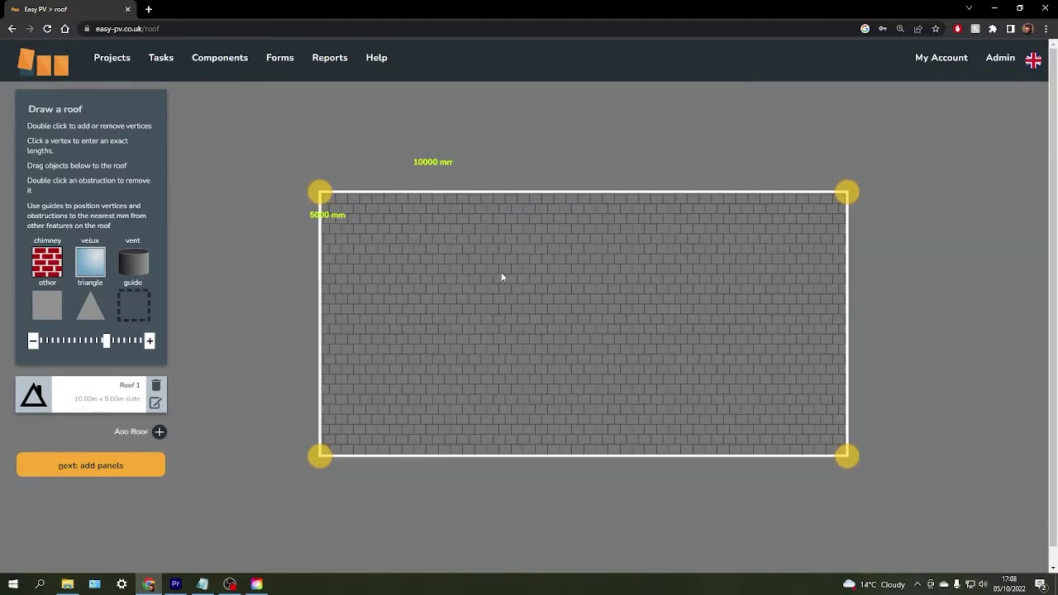
pyautogui.moveTo(603, 354); pyautogui.dragTo(600, 340)
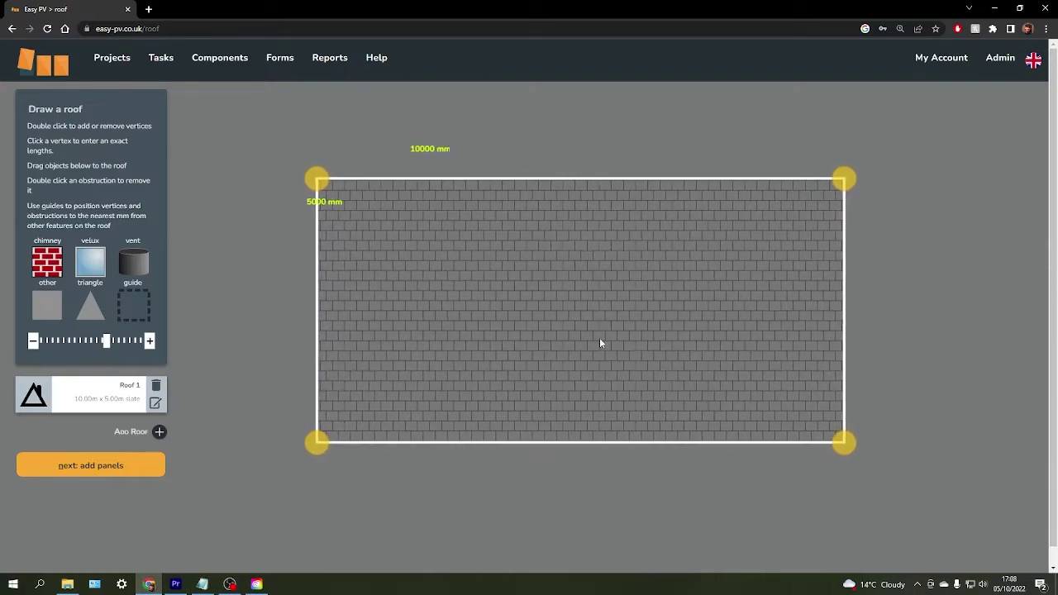
pyautogui.moveTo(618, 262); pyautogui.dragTo(612, 286)
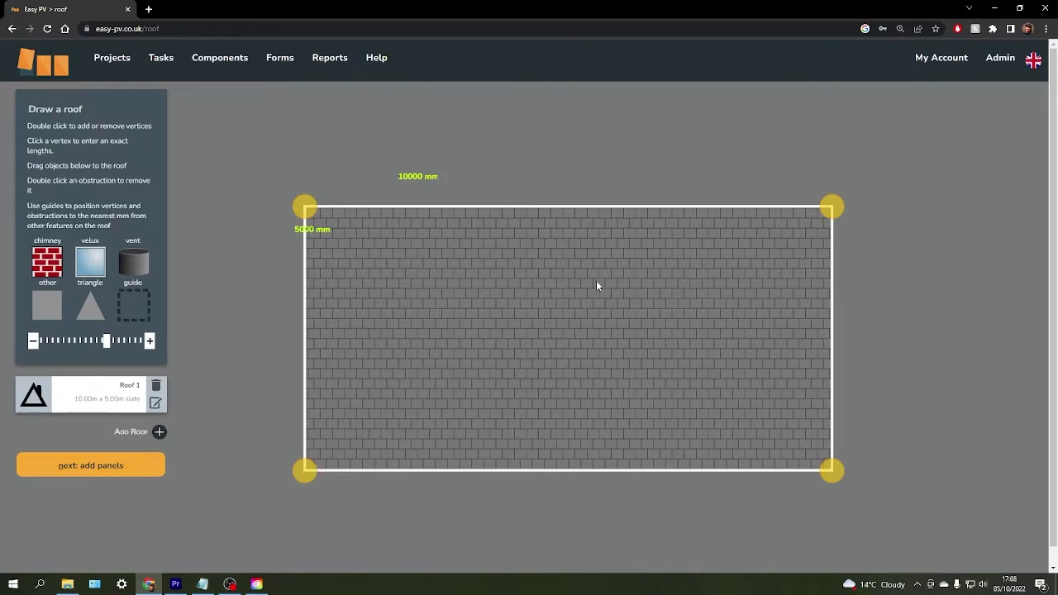
pyautogui.doubleClick(832, 209)
pyautogui.moveTo(304, 208); pyautogui.dragTo(328, 137)
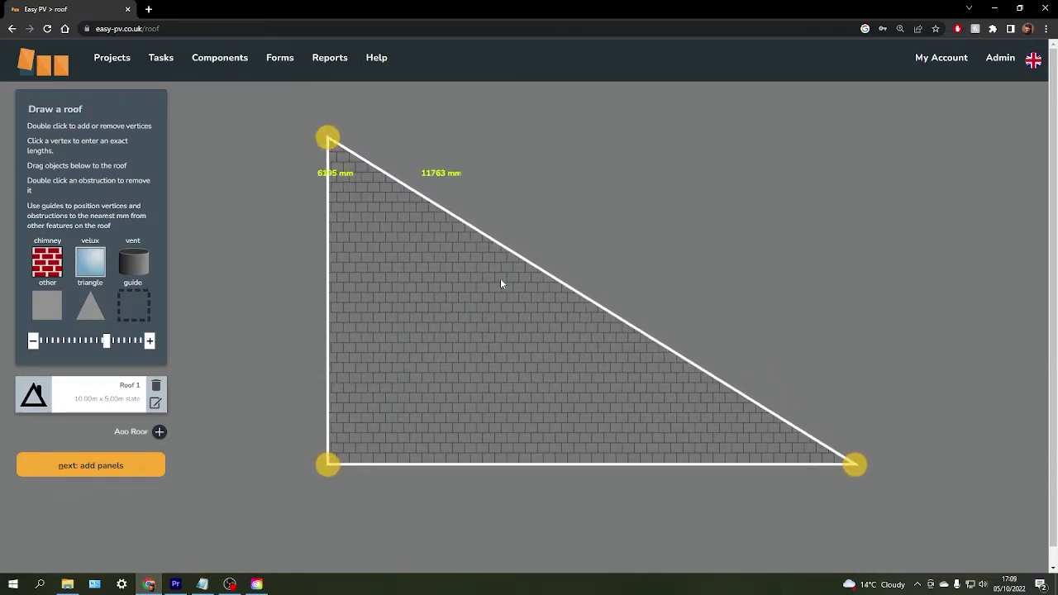
pyautogui.doubleClick(500, 279)
pyautogui.moveTo(500, 281); pyautogui.dragTo(838, 157)
# - Add vertices to cut the top notch and level its inner edge, giving 3574 mm and 5860 mm upper edges
pyautogui.doubleClick(540, 173)
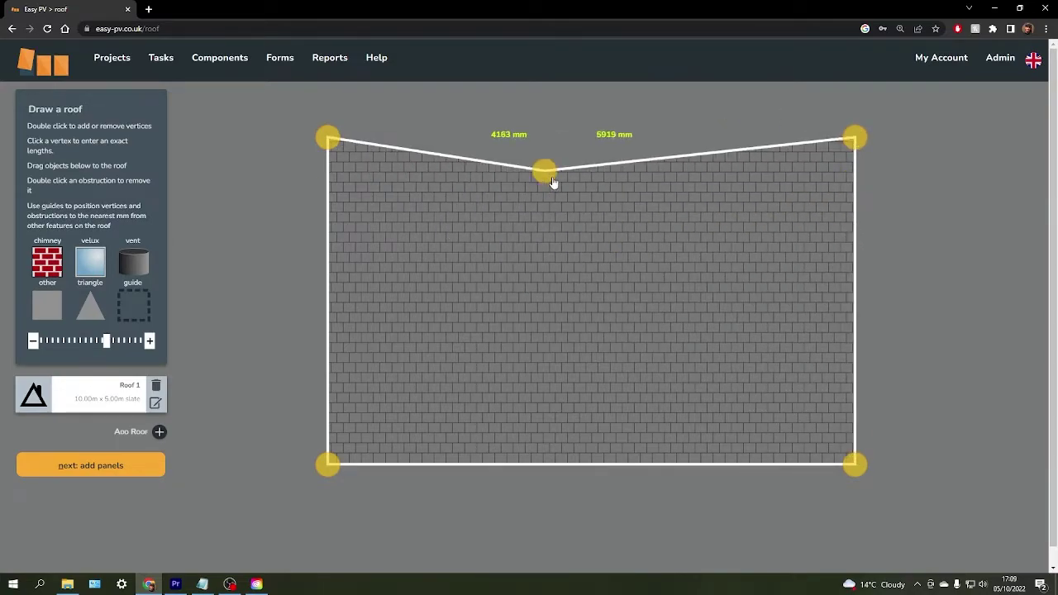
pyautogui.moveTo(553, 178); pyautogui.dragTo(478, 151)
pyautogui.moveTo(855, 138); pyautogui.dragTo(477, 225)
pyautogui.doubleClick(582, 358)
pyautogui.moveTo(582, 357); pyautogui.dragTo(662, 228)
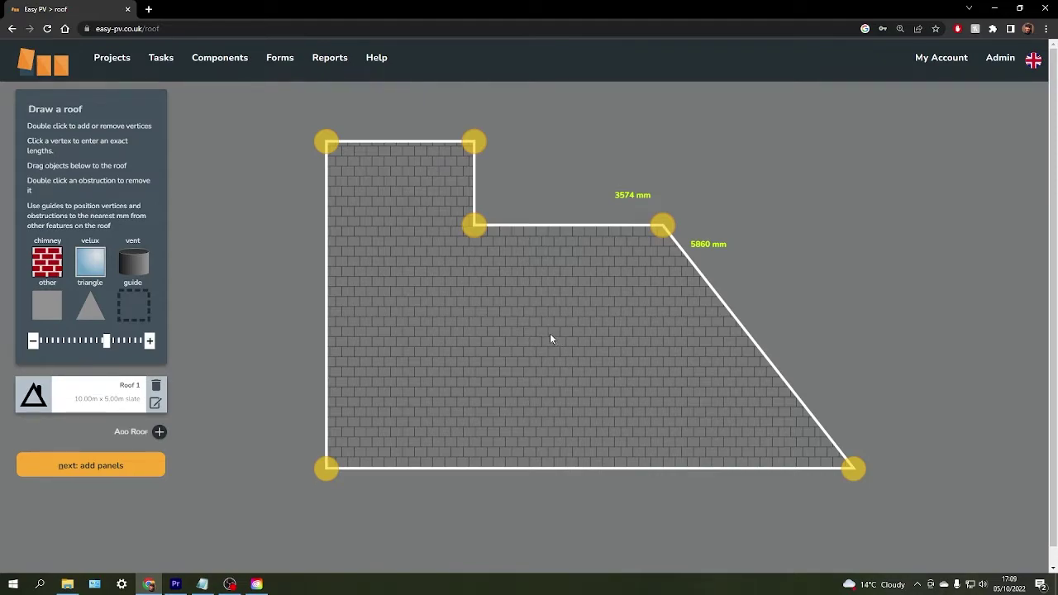
pyautogui.moveTo(554, 338); pyautogui.dragTo(539, 339)
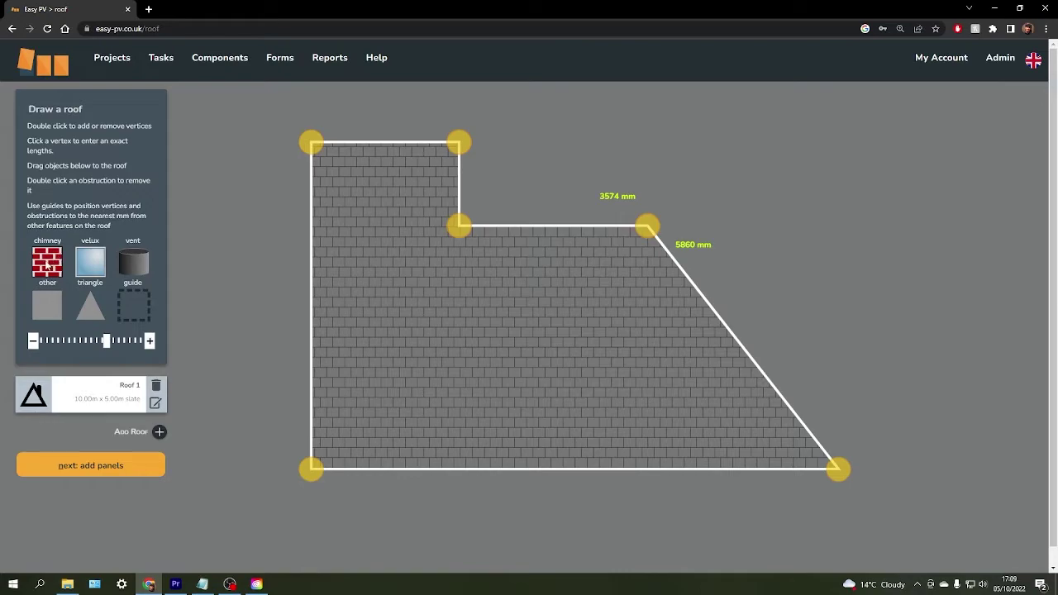
# - Place a 1000 mm wide chimney on the left of the roof and add a 1000 mm square guide box
pyautogui.moveTo(47, 262); pyautogui.dragTo(485, 348)
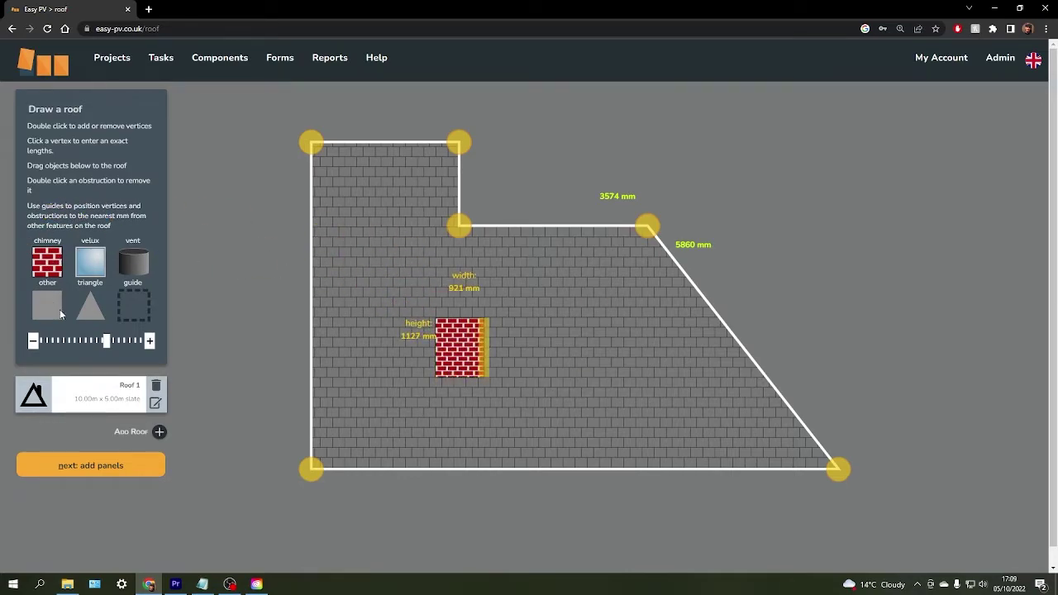
pyautogui.moveTo(468, 353); pyautogui.dragTo(516, 352)
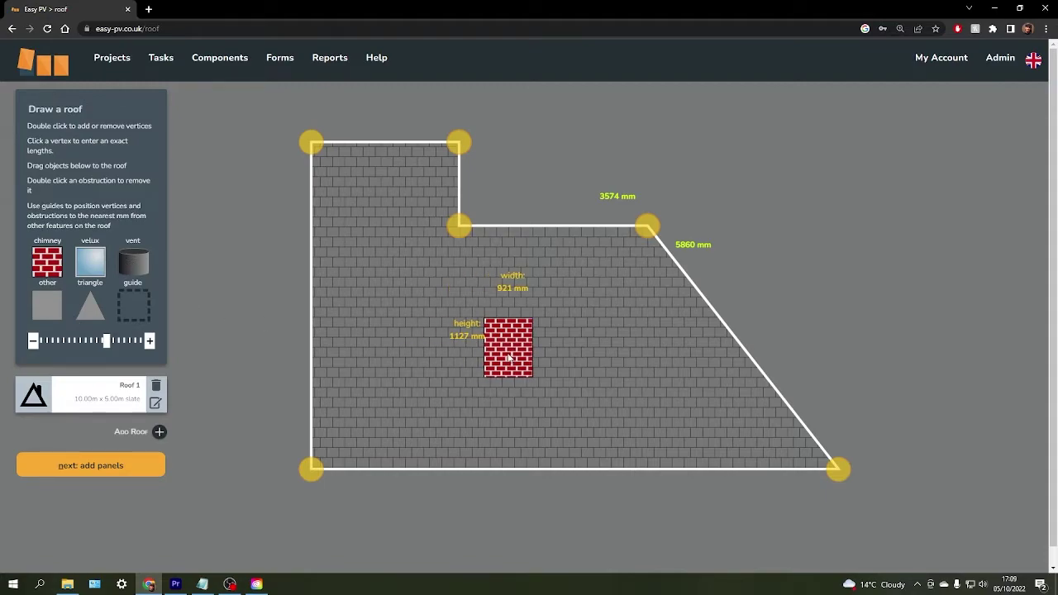
pyautogui.click(510, 290)
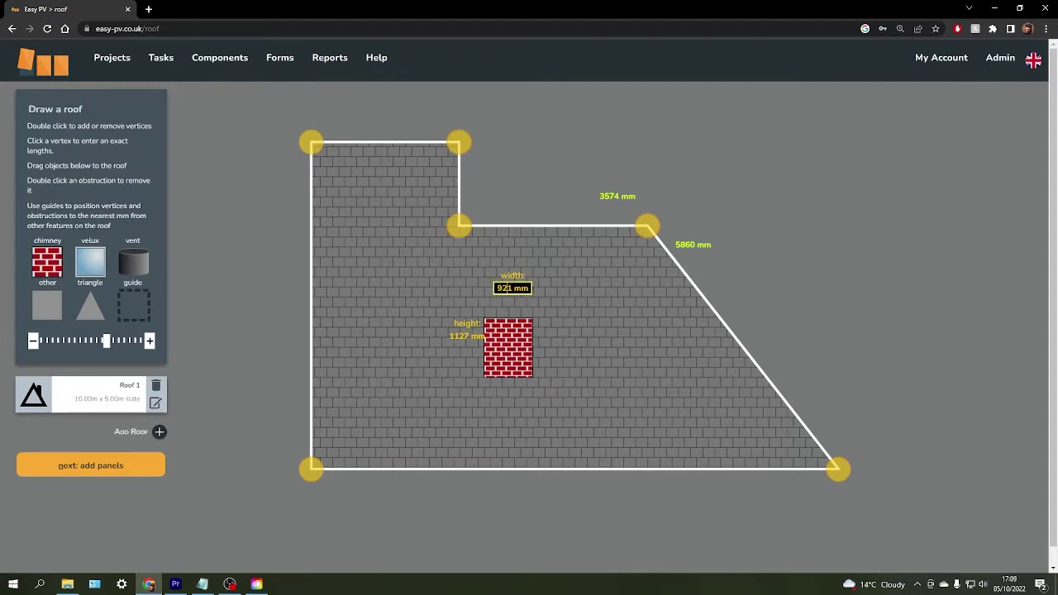
pyautogui.hotkey('ctrl', 'a')
pyautogui.write('100')
pyautogui.press('Return')
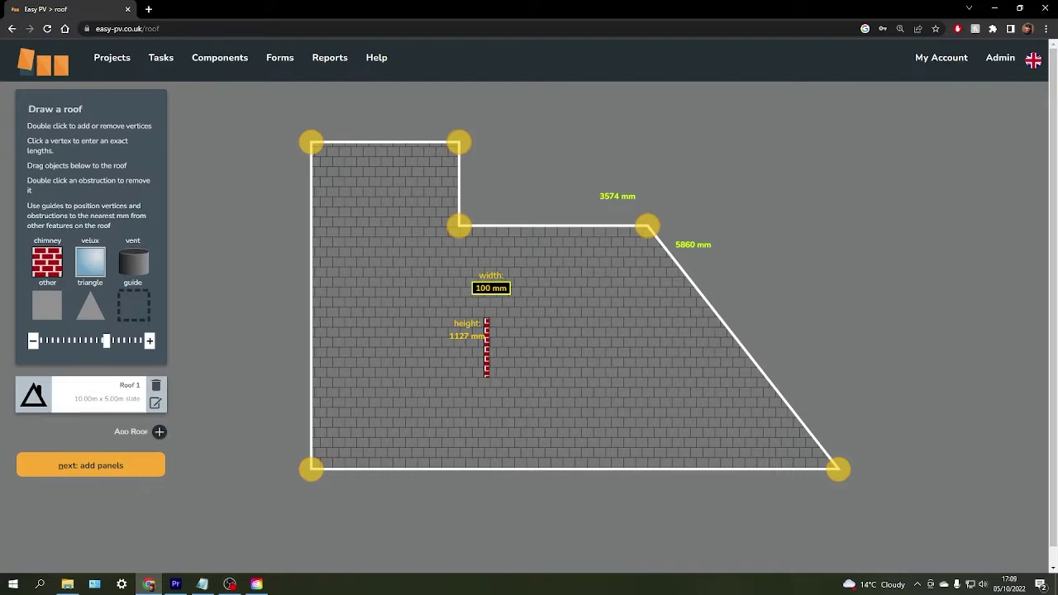
pyautogui.write('0')
pyautogui.press('Return')
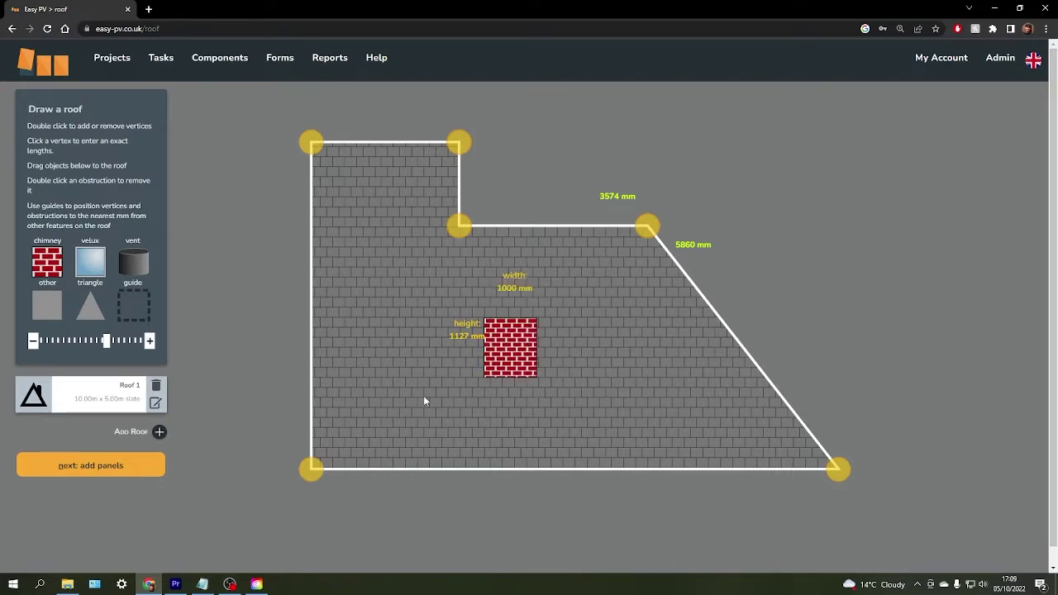
pyautogui.moveTo(508, 364); pyautogui.dragTo(412, 334)
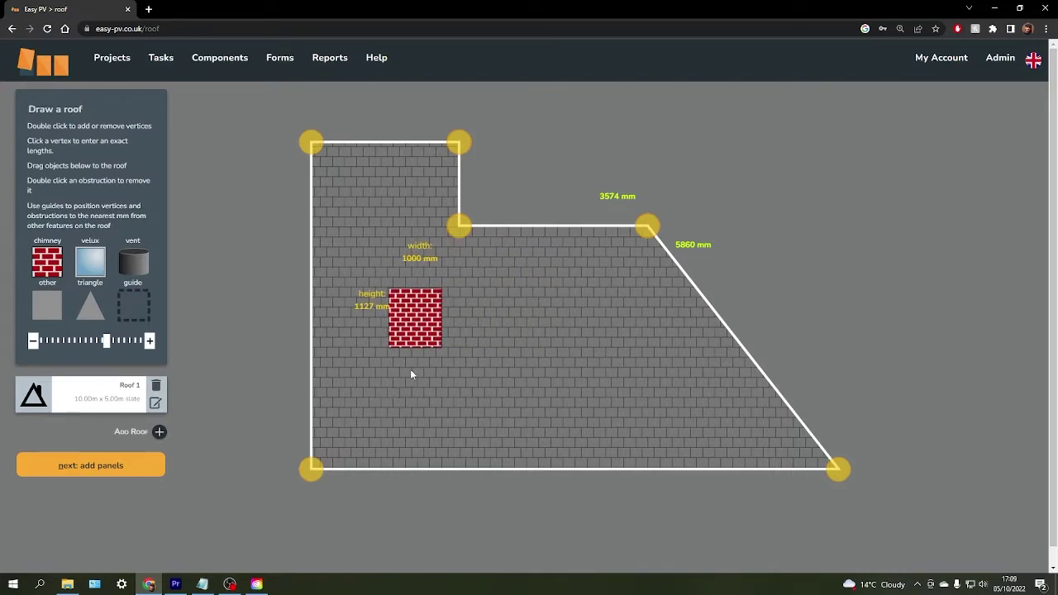
pyautogui.moveTo(131, 308); pyautogui.dragTo(505, 347)
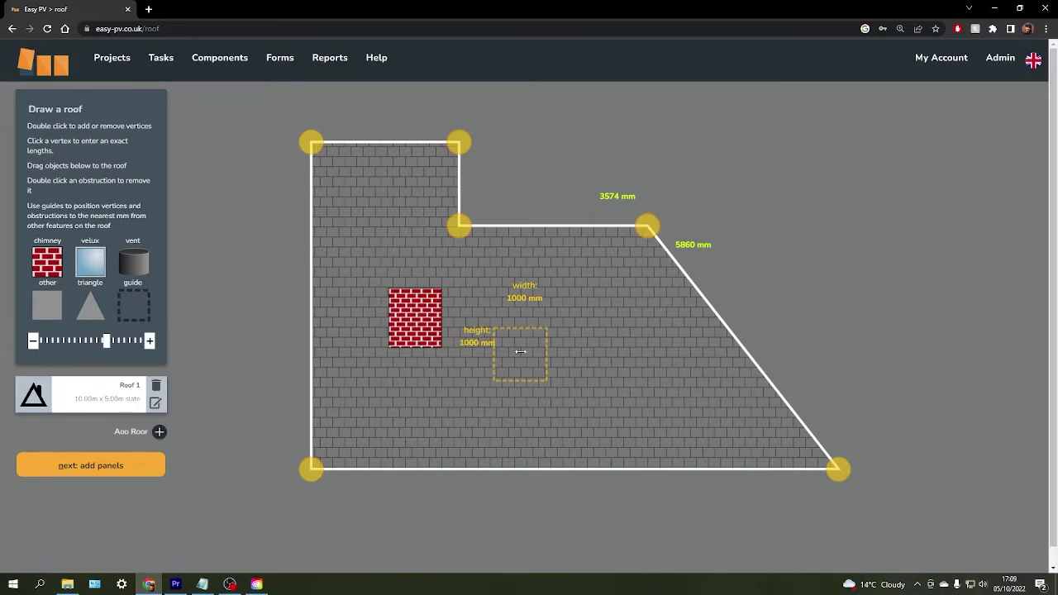
# - Make the guide box 950 mm wide at the roof's left edge and butt the chimney against it
pyautogui.click(509, 298)
pyautogui.moveTo(521, 297); pyautogui.dragTo(507, 298)
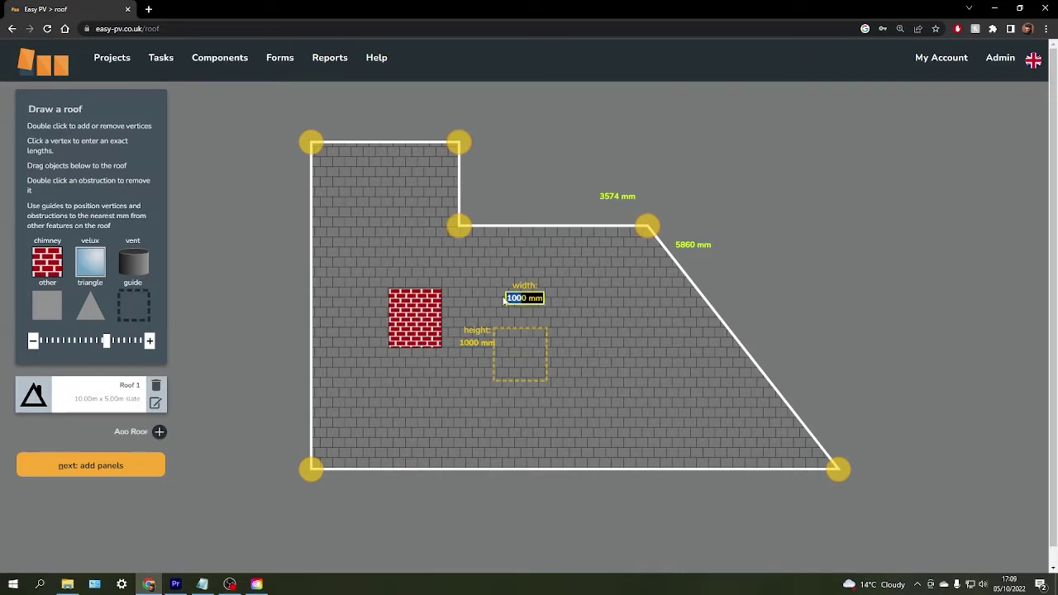
pyautogui.write('95')
pyautogui.moveTo(524, 344); pyautogui.dragTo(340, 313)
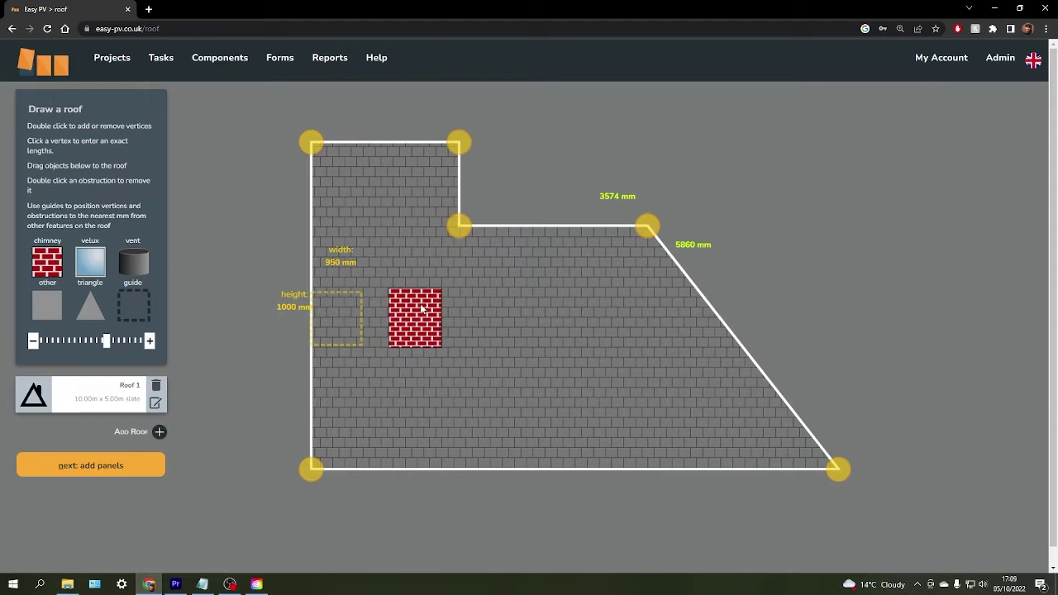
pyautogui.moveTo(418, 307); pyautogui.dragTo(390, 307)
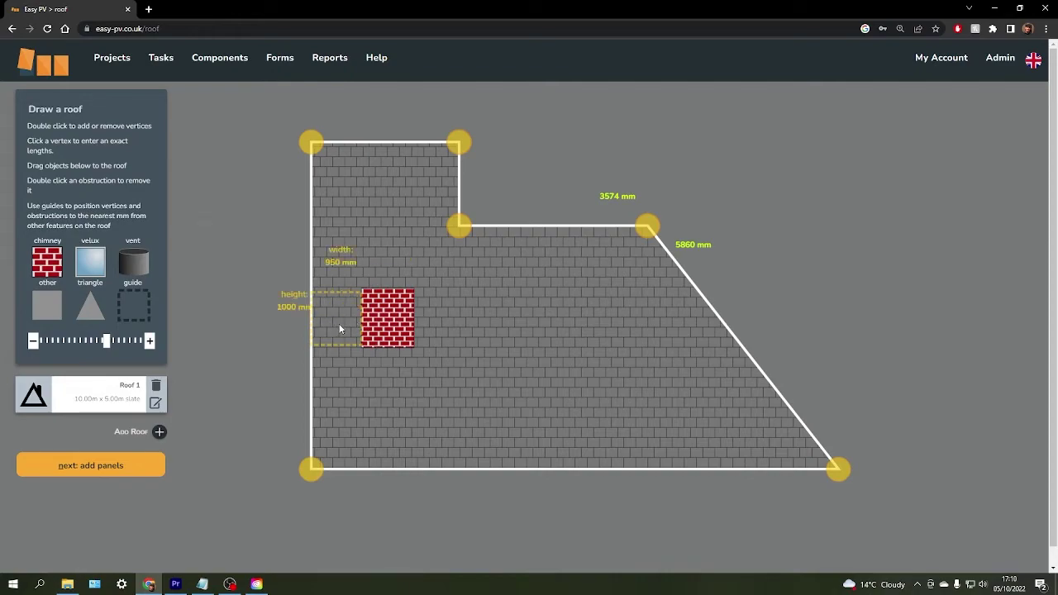
# - Set the guide to 2500 mm high from the bottom edge, rest the chimney on it, then delete the guide
pyautogui.moveTo(337, 317); pyautogui.dragTo(390, 442)
pyautogui.click(348, 431)
pyautogui.write('20')
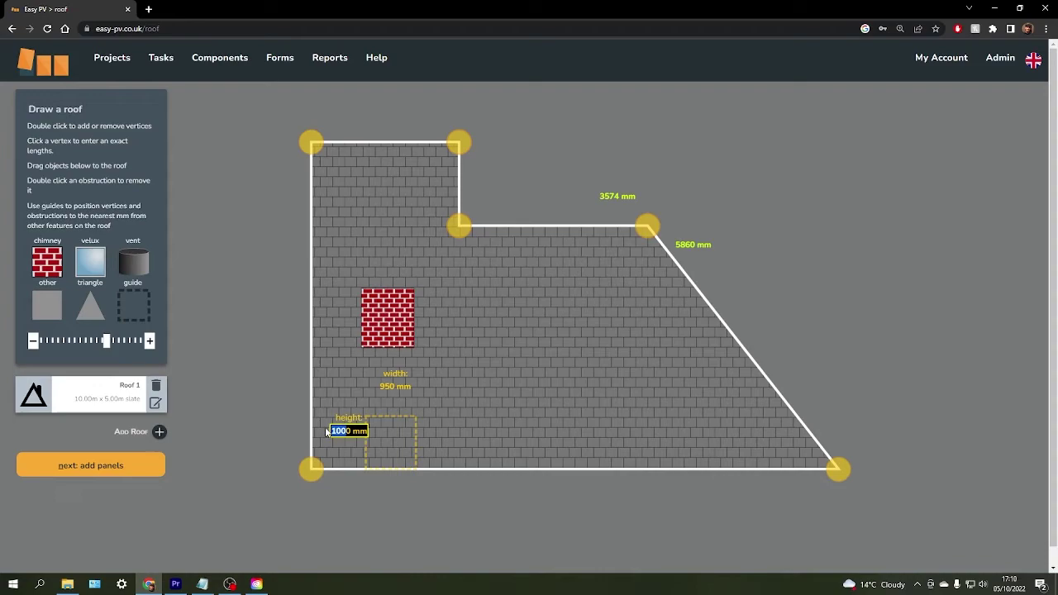
pyautogui.write('00')
pyautogui.press('Return')
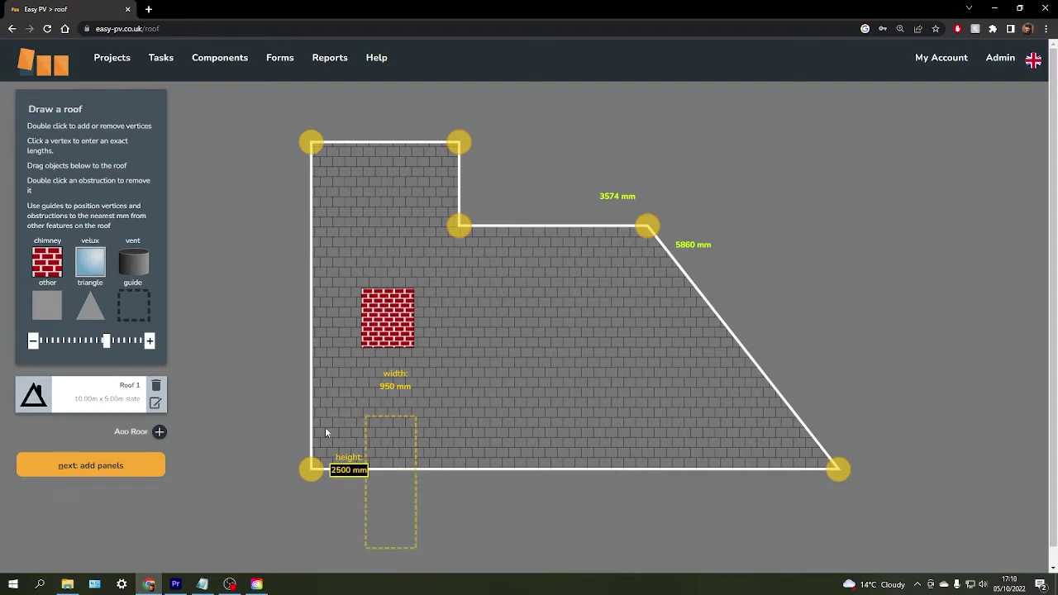
pyautogui.moveTo(384, 497); pyautogui.dragTo(384, 417)
pyautogui.moveTo(369, 314); pyautogui.dragTo(370, 303)
pyautogui.click(382, 397)
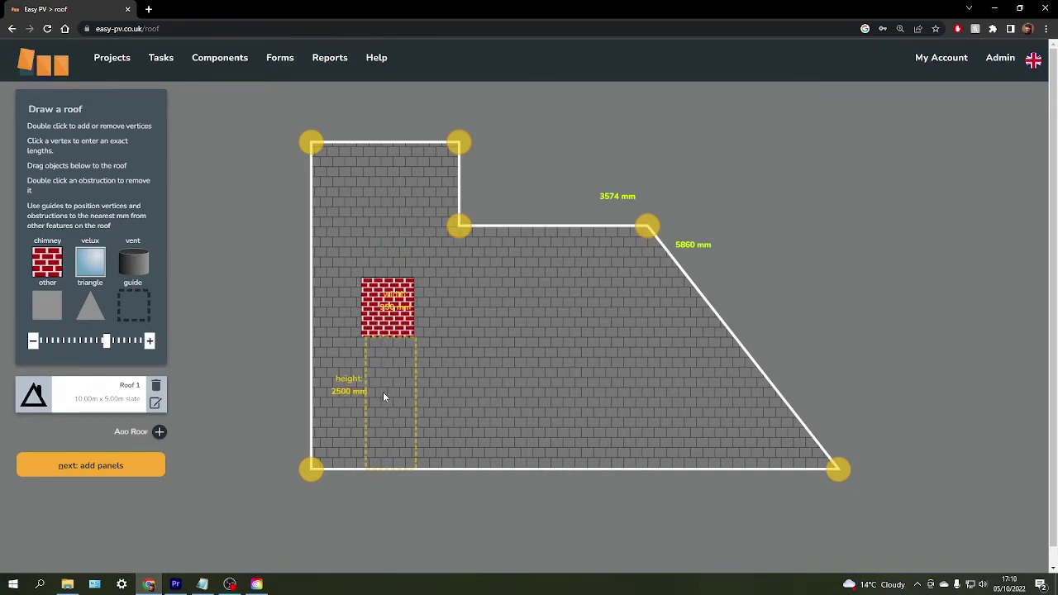
pyautogui.doubleClick(383, 395)
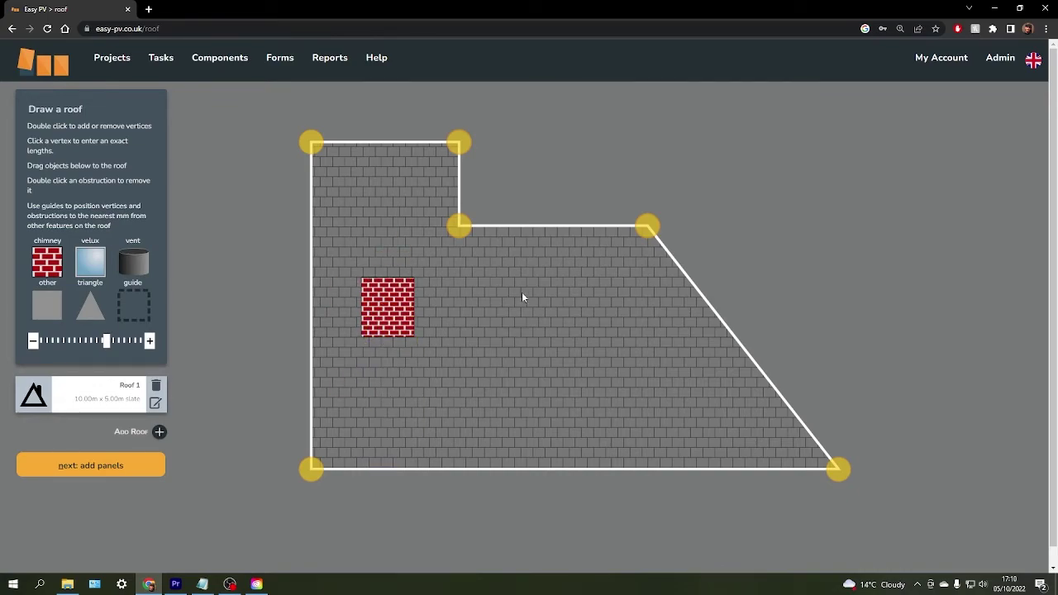